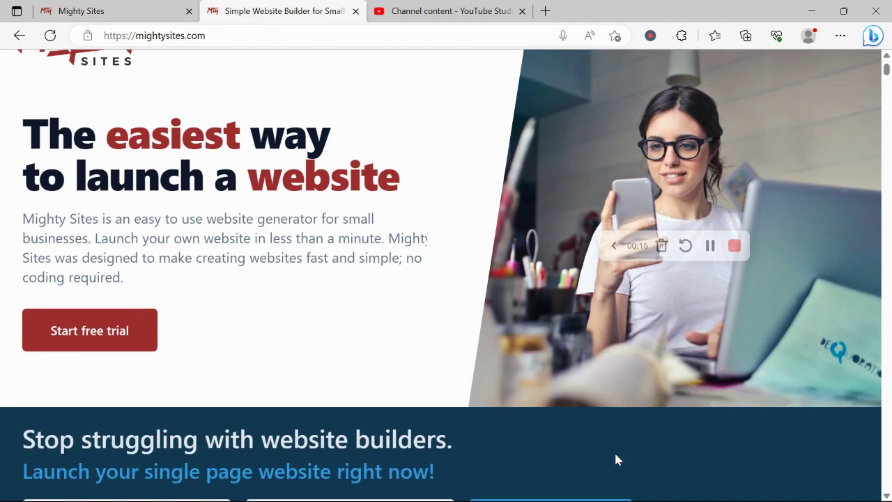
Step: Read through the Mighty Sites page on one-page websites and instant market templates
{"action": "scroll", "coordinate": [615, 454], "scroll_direction": "up", "scroll_amount": 2}
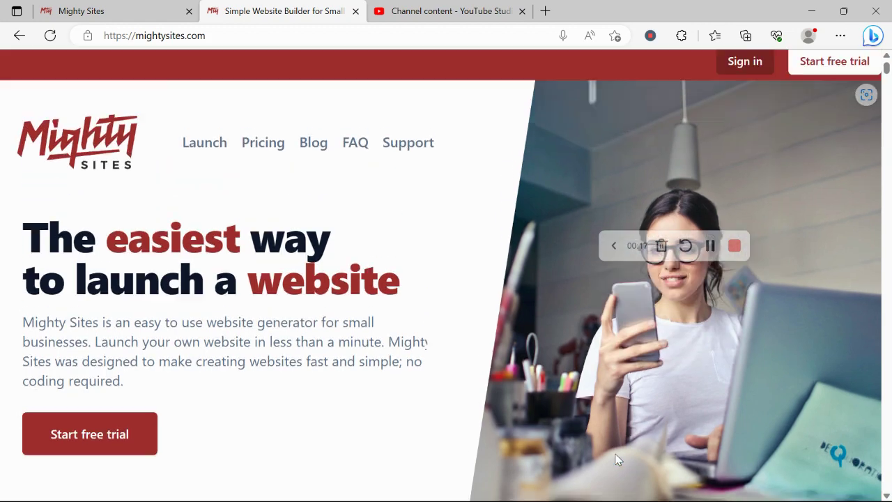
{"action": "scroll", "coordinate": [616, 454], "scroll_direction": "down", "scroll_amount": 2}
{"action": "scroll", "coordinate": [615, 459], "scroll_direction": "down", "scroll_amount": 5}
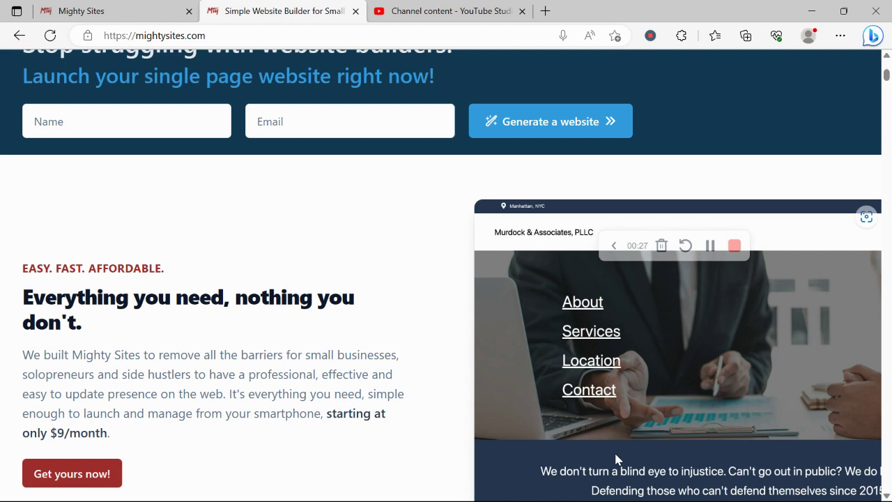
{"action": "scroll", "coordinate": [616, 459], "scroll_direction": "down", "scroll_amount": 1}
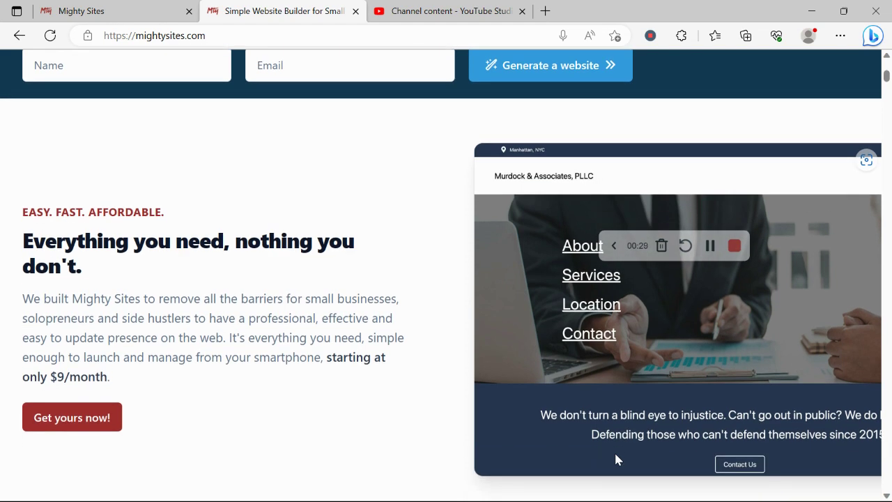
{"action": "scroll", "coordinate": [616, 455], "scroll_direction": "down", "scroll_amount": 2}
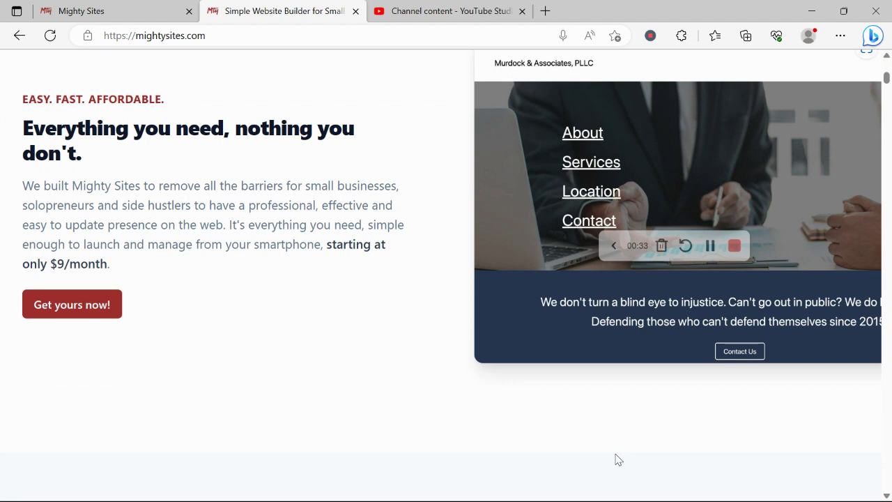
{"action": "scroll", "coordinate": [615, 459], "scroll_direction": "down", "scroll_amount": 1}
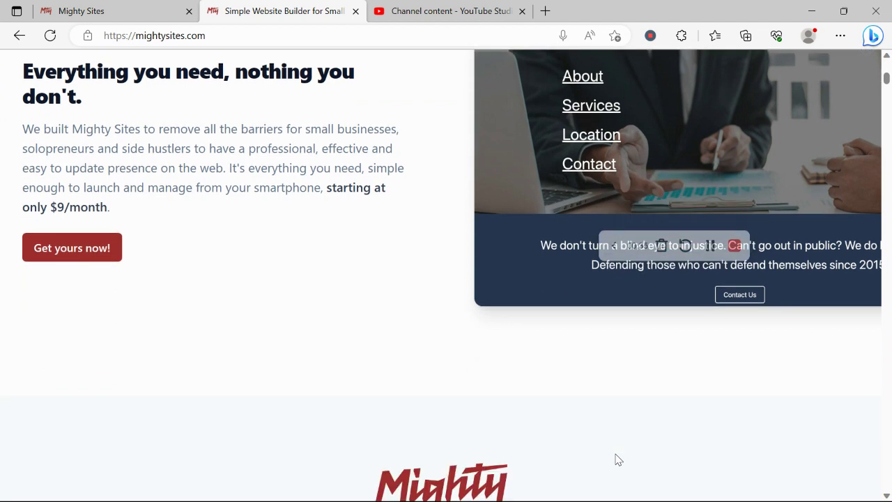
{"action": "scroll", "coordinate": [615, 459], "scroll_direction": "down", "scroll_amount": 4}
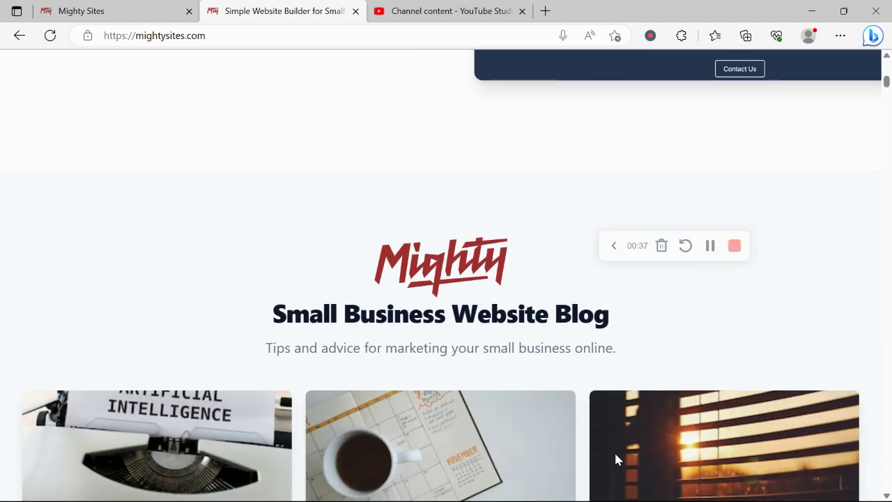
{"action": "scroll", "coordinate": [615, 455], "scroll_direction": "down", "scroll_amount": 6}
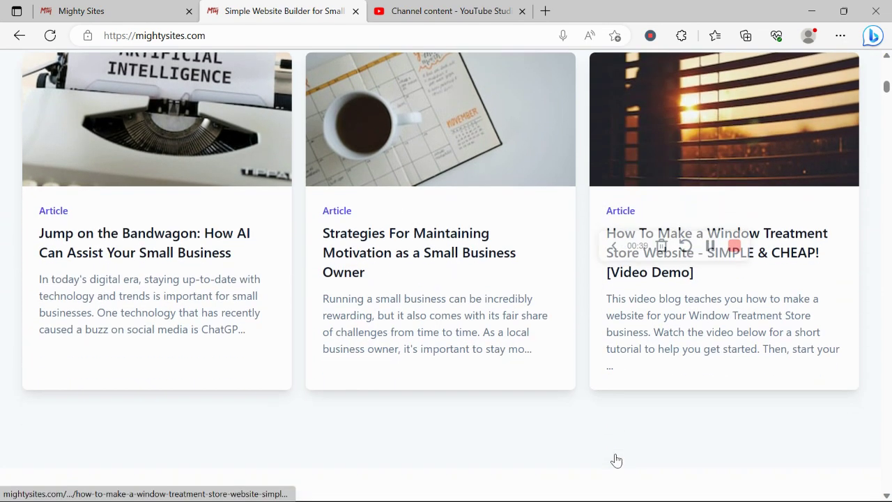
{"action": "scroll", "coordinate": [616, 460], "scroll_direction": "down", "scroll_amount": 4}
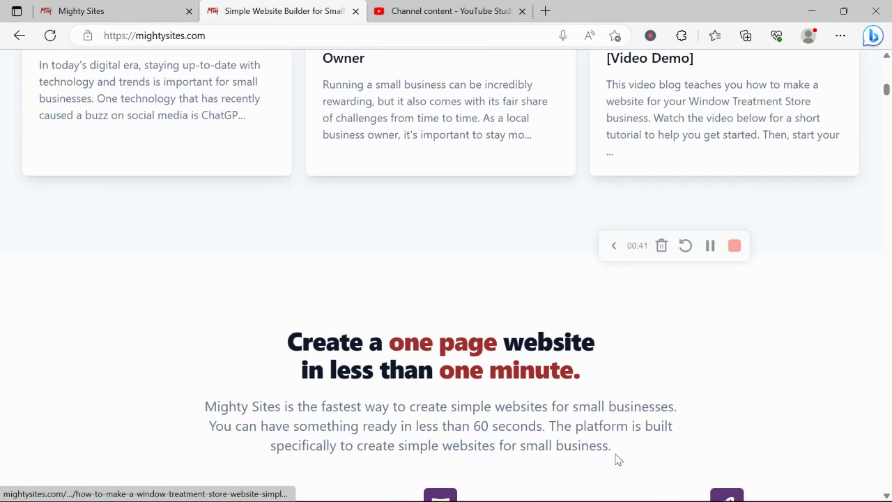
{"action": "left_click_drag", "start_coordinate": [279, 310], "coordinate": [635, 381]}
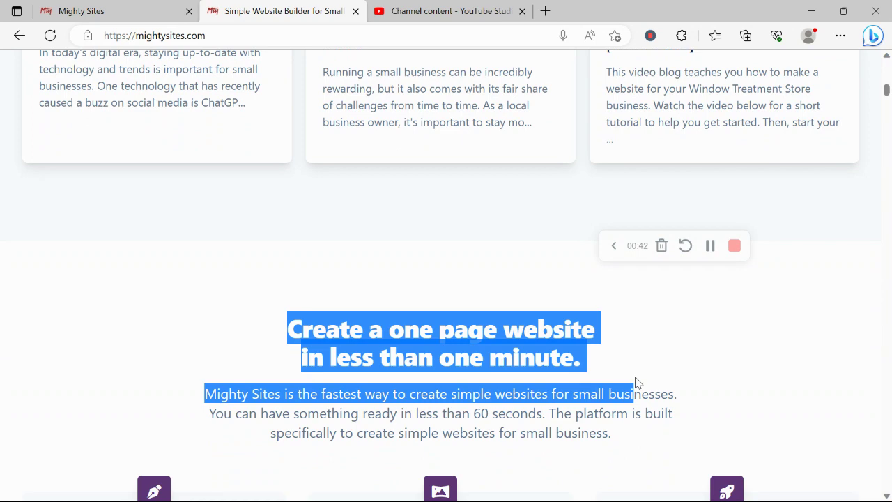
{"action": "left_click", "coordinate": [522, 388]}
{"action": "scroll", "coordinate": [521, 387], "scroll_direction": "down", "scroll_amount": 7}
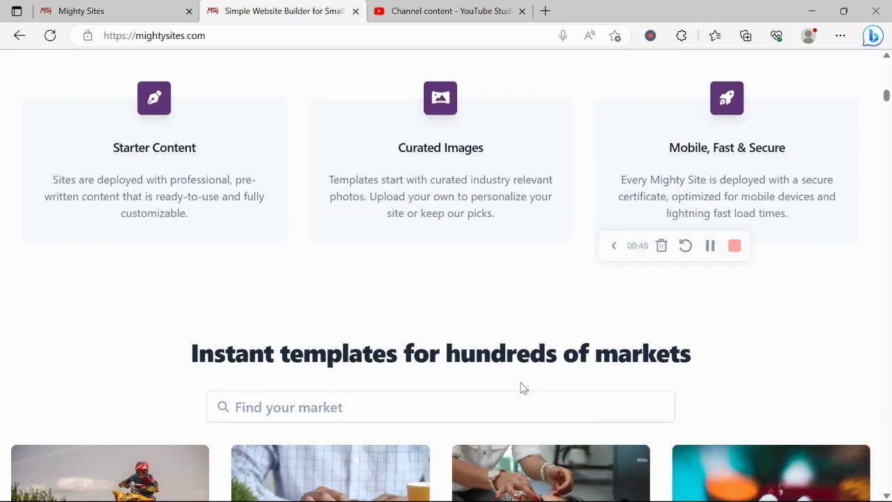
{"action": "triple_click", "coordinate": [472, 362]}
Step: Browse the list of market templates on the site-building page
{"action": "left_click", "coordinate": [93, 6]}
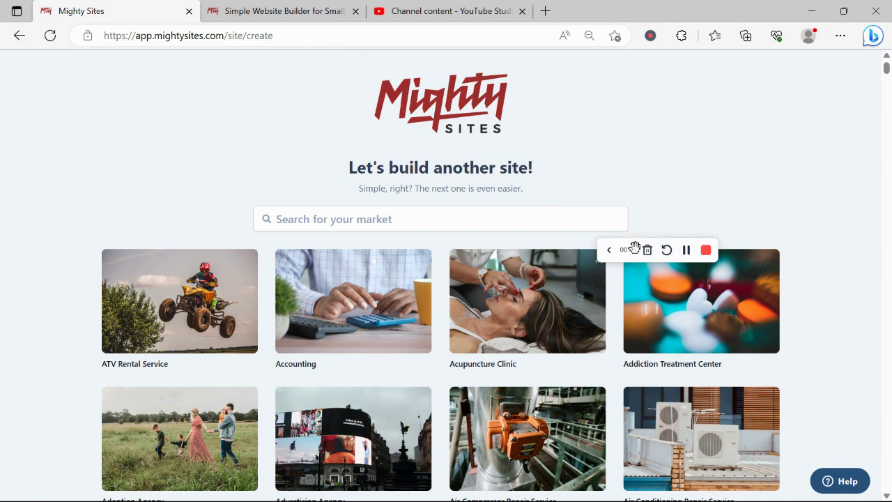
{"action": "left_click_drag", "start_coordinate": [634, 249], "coordinate": [754, 65]}
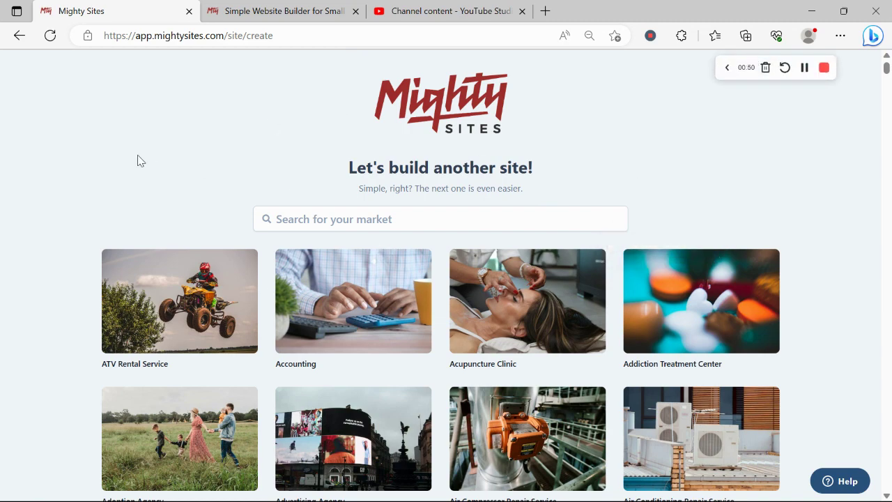
{"action": "scroll", "coordinate": [138, 161], "scroll_direction": "down", "scroll_amount": 5}
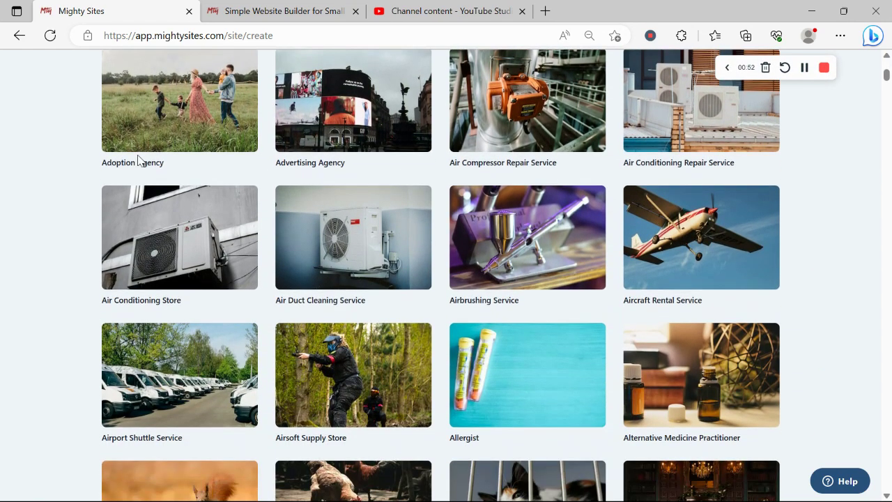
{"action": "scroll", "coordinate": [137, 161], "scroll_direction": "down", "scroll_amount": 3}
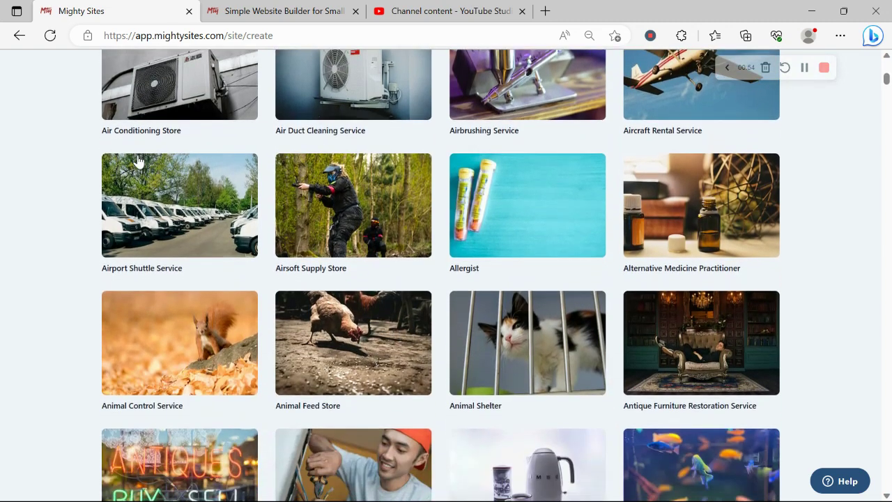
{"action": "scroll", "coordinate": [137, 161], "scroll_direction": "down", "scroll_amount": 4}
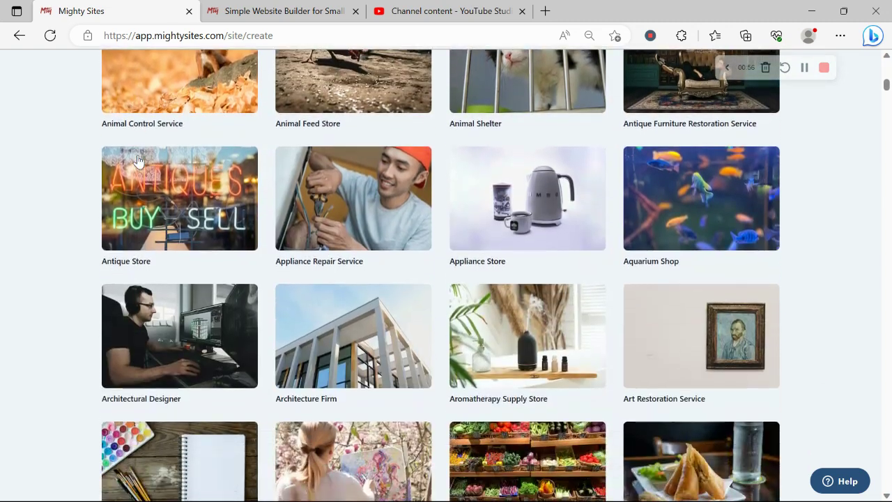
{"action": "scroll", "coordinate": [138, 162], "scroll_direction": "down", "scroll_amount": 5}
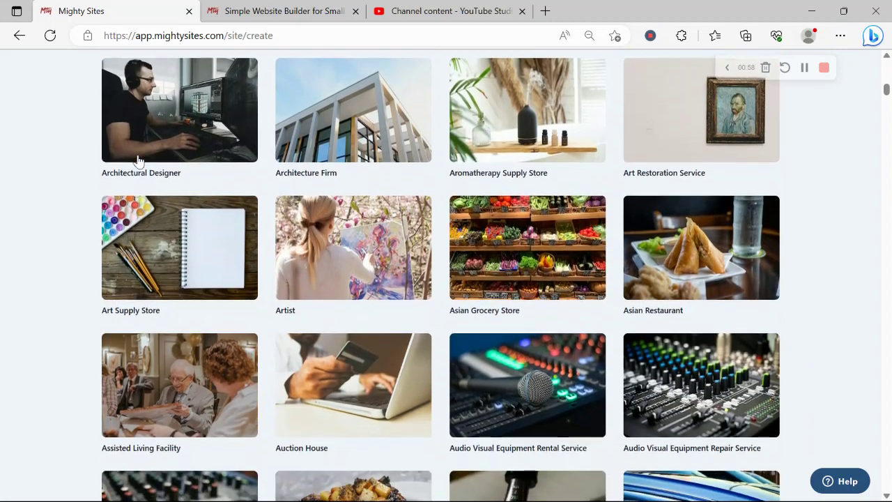
{"action": "scroll", "coordinate": [137, 161], "scroll_direction": "up", "scroll_amount": 4}
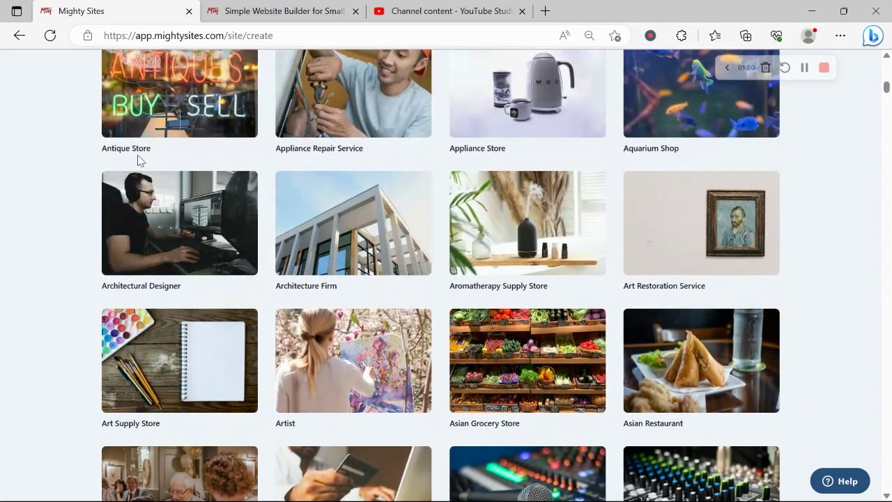
{"action": "scroll", "coordinate": [138, 161], "scroll_direction": "up", "scroll_amount": 8}
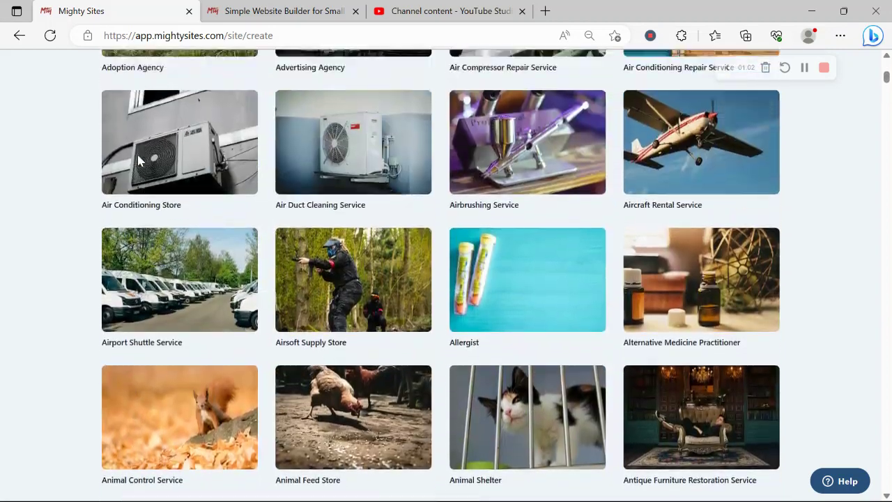
{"action": "scroll", "coordinate": [137, 161], "scroll_direction": "up", "scroll_amount": 4}
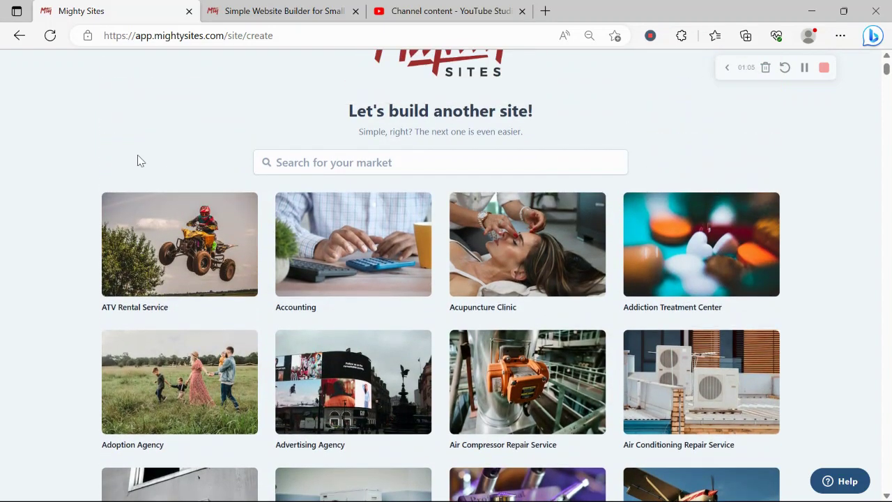
{"action": "scroll", "coordinate": [138, 161], "scroll_direction": "up", "scroll_amount": 1}
Step: Search the market templates for 'aer' and pick the Aerial Photographer template
{"action": "left_click", "coordinate": [328, 222]}
{"action": "type", "text": "aer"}
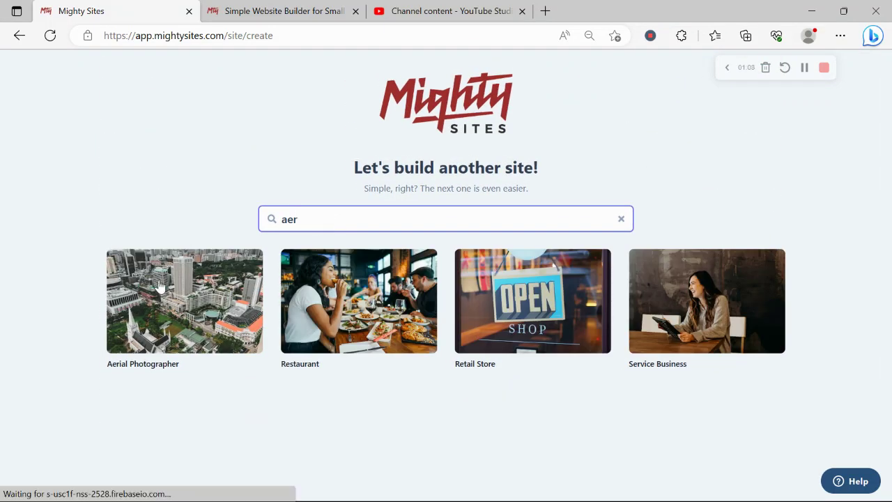
{"action": "left_click", "coordinate": [159, 286]}
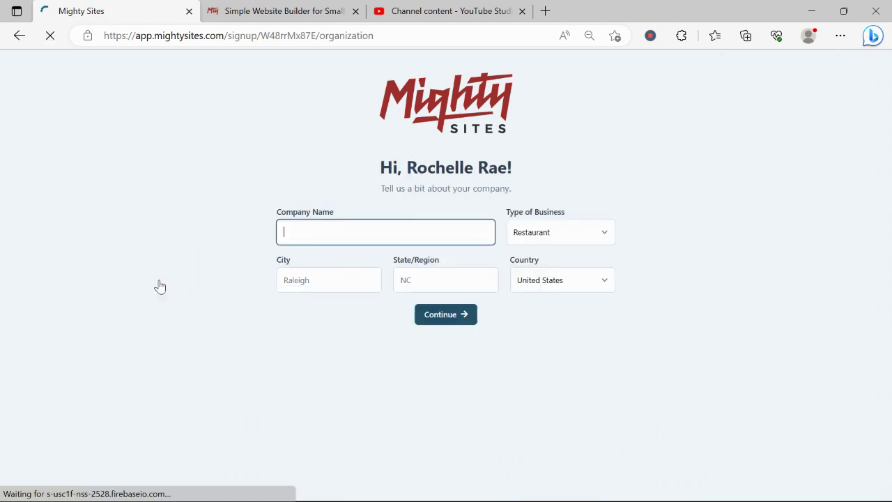
Step: Enter the business name ending in 'Aerial Photography' as the Company Name
{"action": "type", "text": "Ro"}
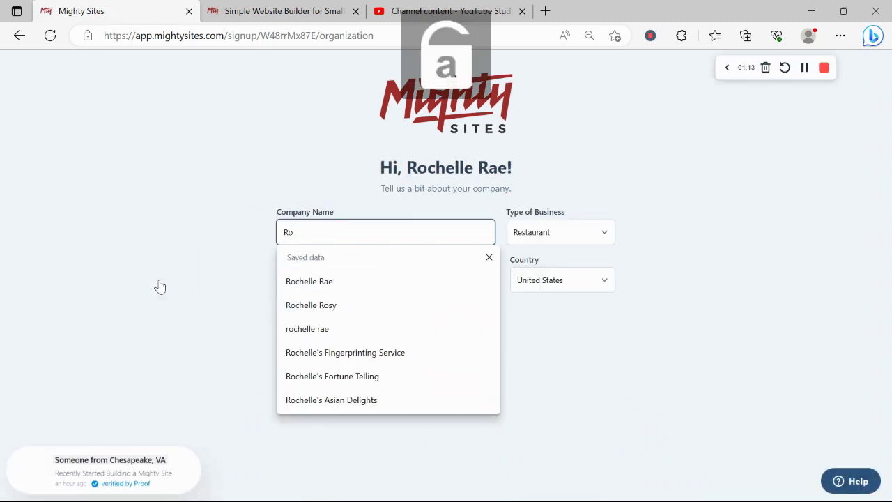
{"action": "type", "text": "chelle'"}
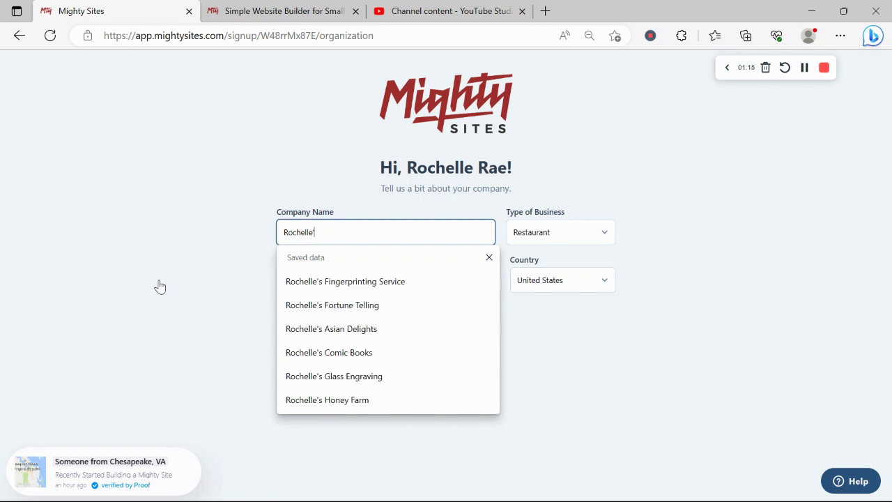
{"action": "type", "text": "s Aerial"}
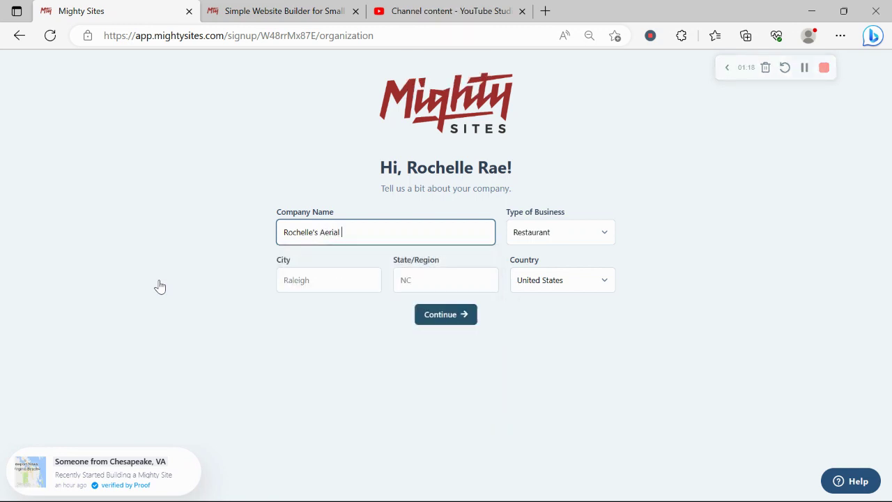
{"action": "key", "text": "Caps_Lock"}
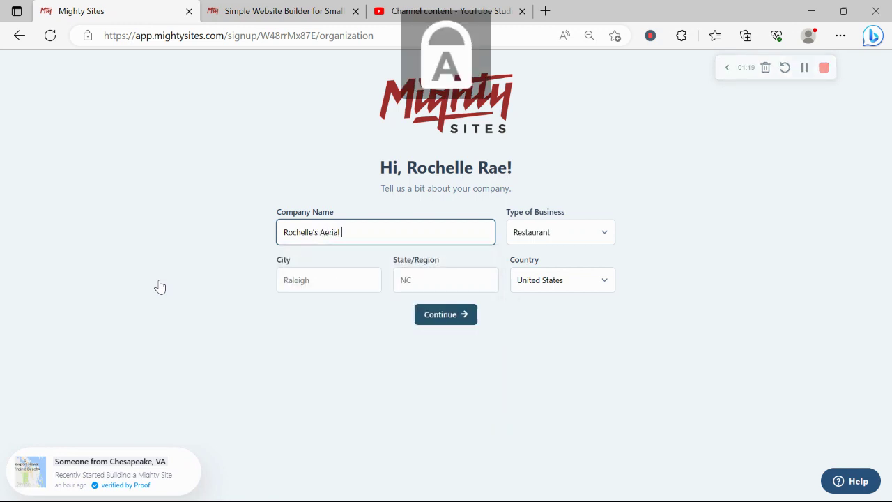
{"action": "type", "text": "P"}
{"action": "key", "text": "Caps_Lock"}
{"action": "type", "text": "hoto"}
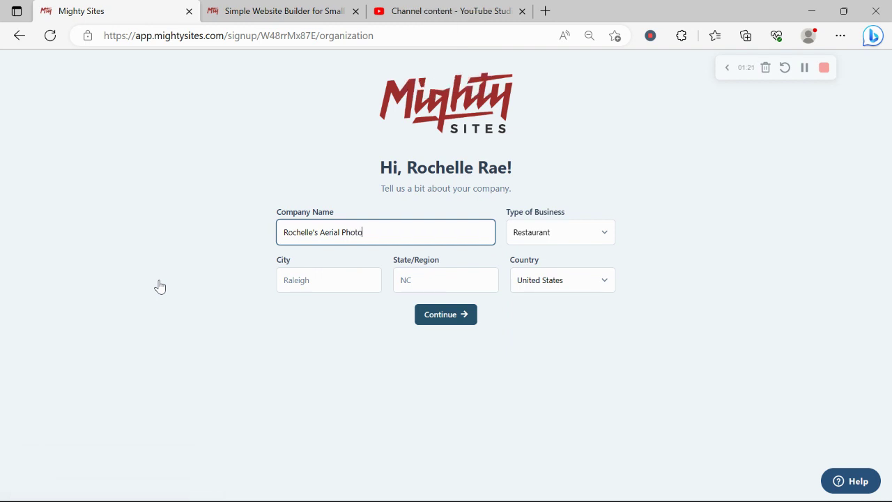
{"action": "type", "text": "g"}
{"action": "key", "text": "Caps_Lock"}
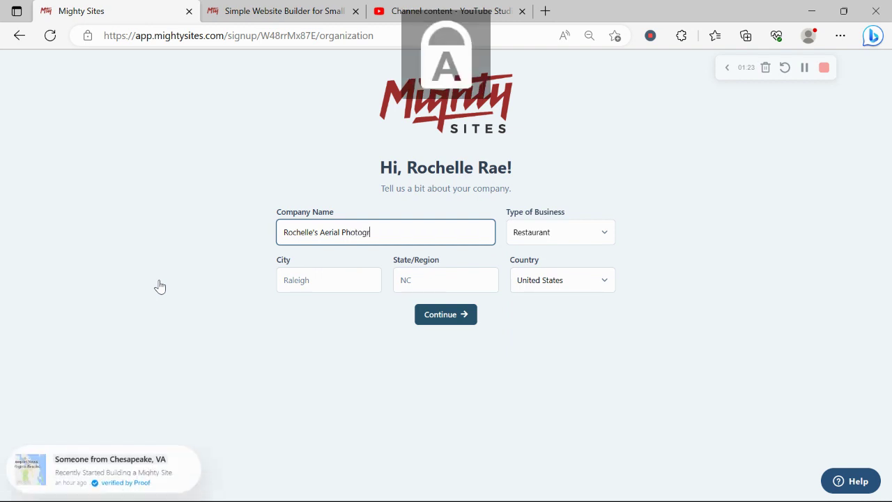
{"action": "key", "text": "Caps_Lock"}
{"action": "type", "text": "raph"}
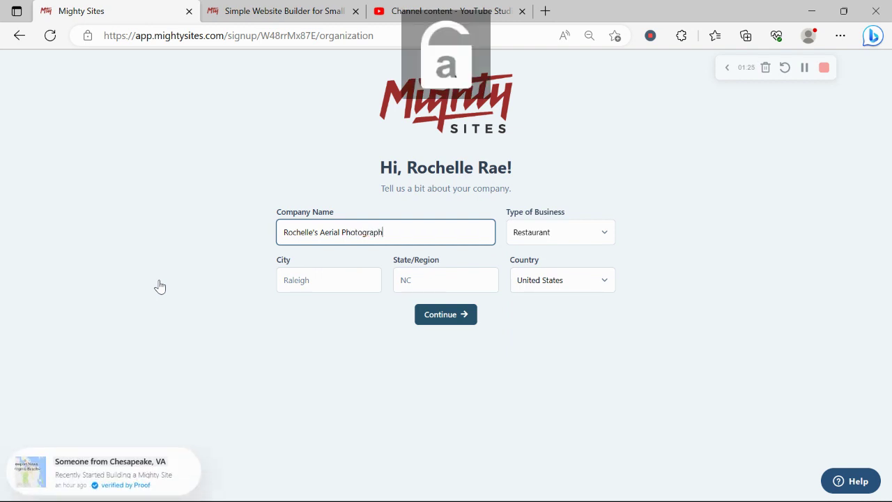
{"action": "type", "text": "y"}
Step: Set the City to Denver and the State/Region to Colorado
{"action": "left_click", "coordinate": [340, 277]}
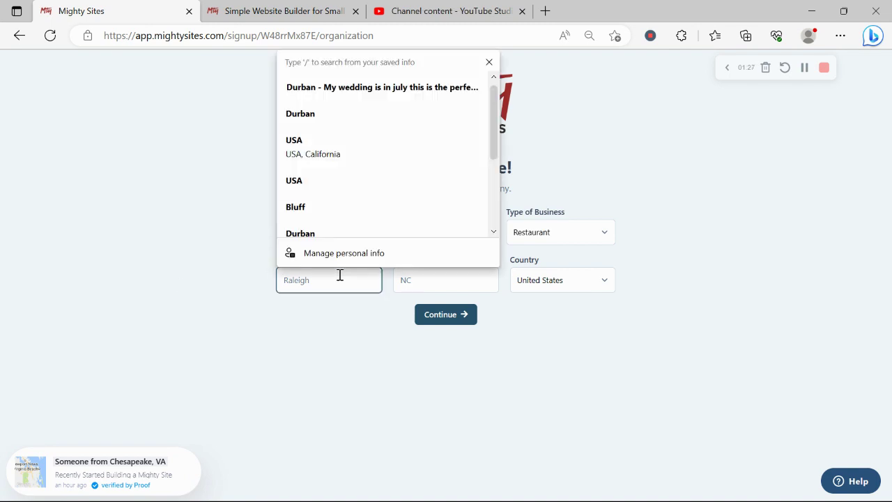
{"action": "type", "text": "d"}
{"action": "key", "text": "Caps_Lock"}
{"action": "key", "text": "BackSpace"}
{"action": "type", "text": "D"}
{"action": "key", "text": "Caps_Lock"}
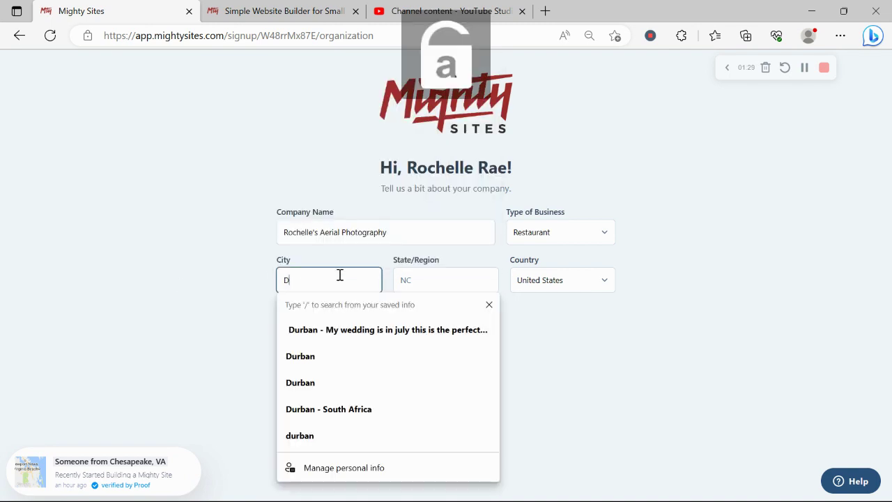
{"action": "type", "text": "enver"}
{"action": "left_click", "coordinate": [438, 286]}
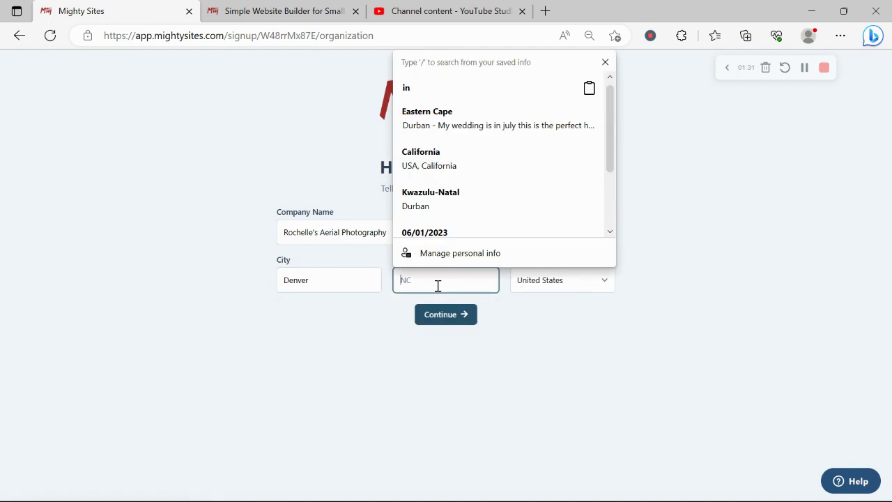
{"action": "key", "text": "Caps_Lock"}
{"action": "type", "text": "C"}
{"action": "key", "text": "Caps_Lock"}
{"action": "type", "text": "olora"}
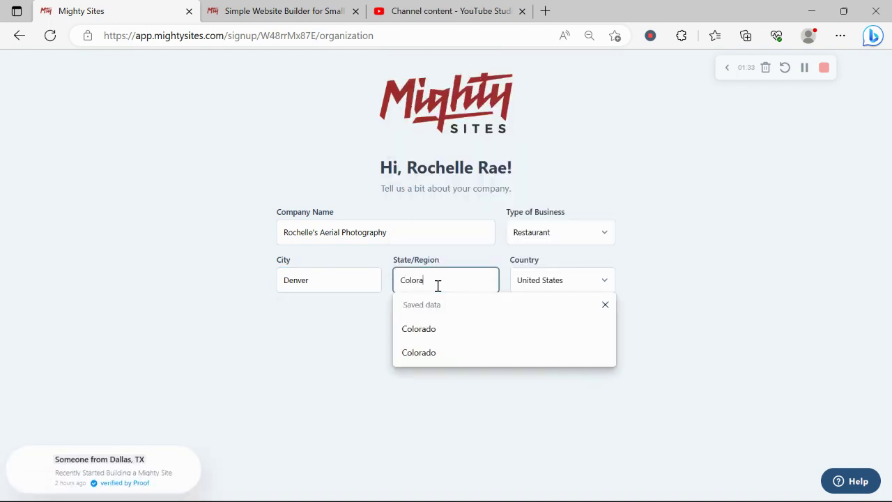
{"action": "type", "text": "do"}
Step: Choose Service as the Type of Business and submit the company details
{"action": "left_click", "coordinate": [551, 237]}
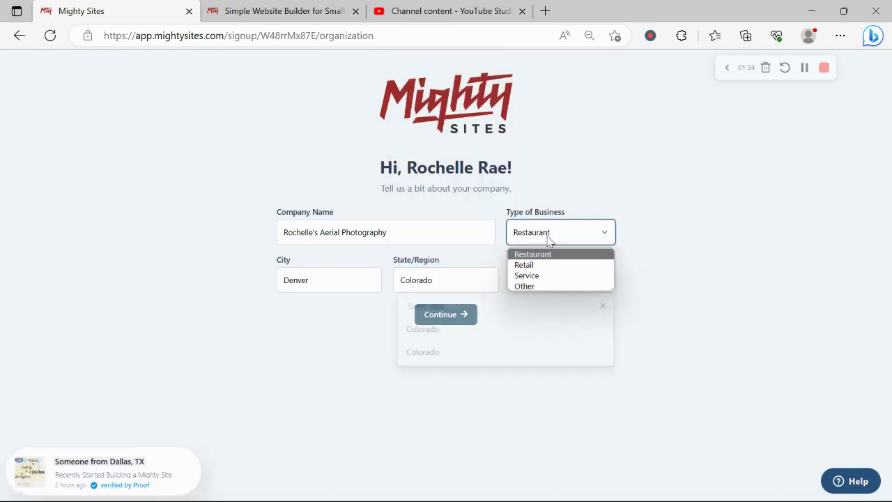
{"action": "left_click", "coordinate": [561, 272]}
{"action": "left_click", "coordinate": [472, 317]}
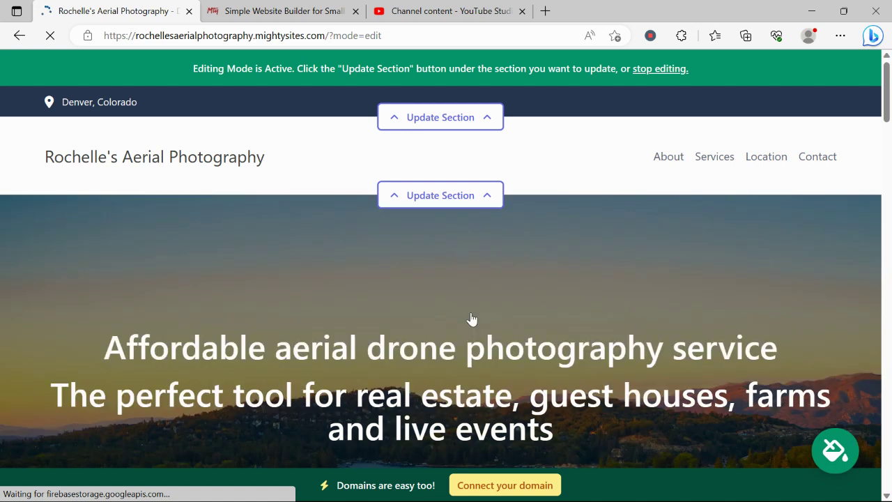
Step: Scroll from About Me and Services down to the Denver, Colorado directions, then back up
{"action": "scroll", "coordinate": [472, 319], "scroll_direction": "down", "scroll_amount": 5}
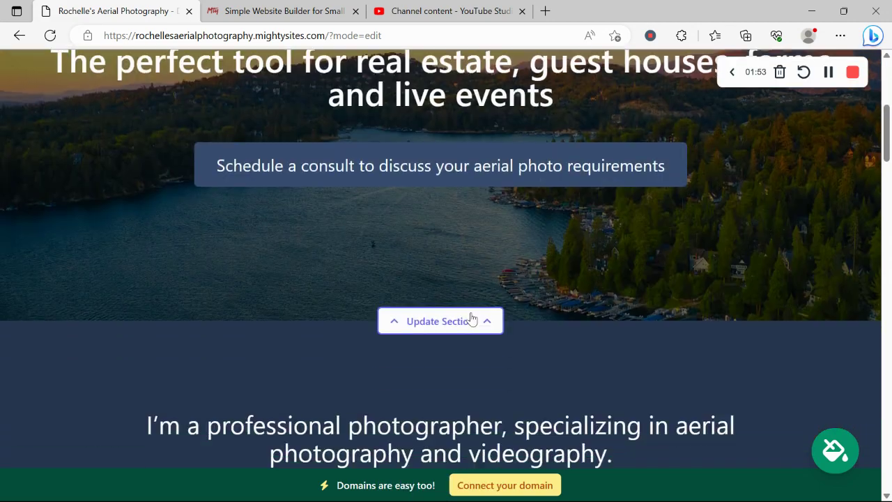
{"action": "scroll", "coordinate": [471, 319], "scroll_direction": "down", "scroll_amount": 4}
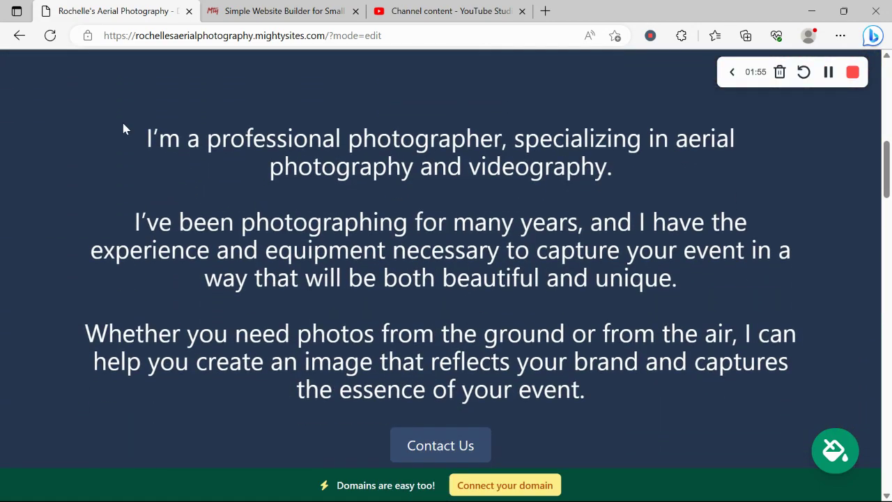
{"action": "left_click_drag", "start_coordinate": [123, 129], "coordinate": [638, 362]}
{"action": "left_click", "coordinate": [189, 269]}
{"action": "scroll", "coordinate": [167, 258], "scroll_direction": "down", "scroll_amount": 2}
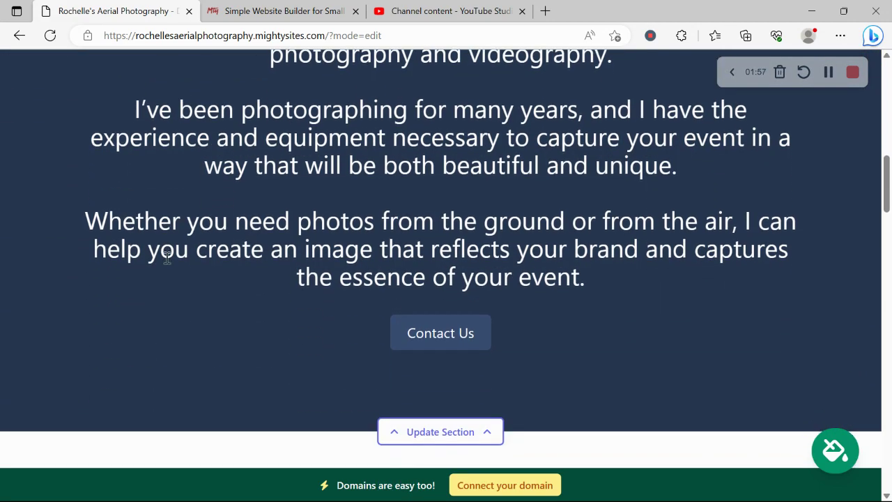
{"action": "scroll", "coordinate": [167, 257], "scroll_direction": "down", "scroll_amount": 4}
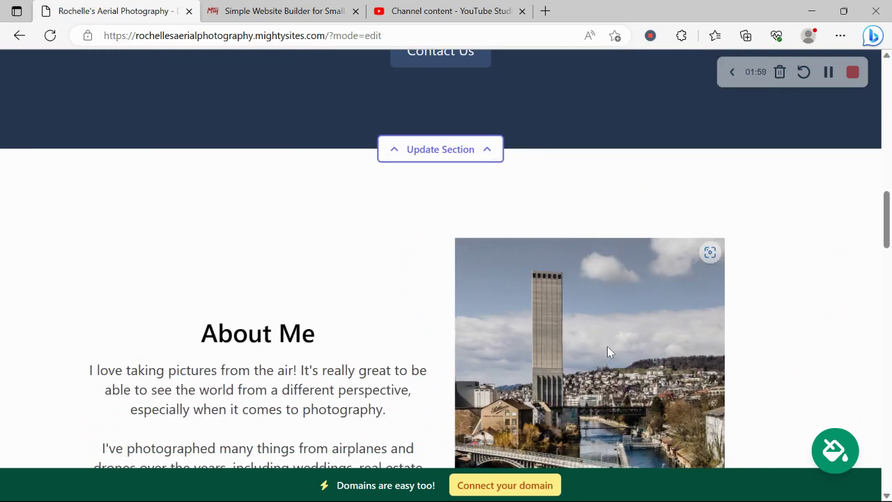
{"action": "scroll", "coordinate": [595, 201], "scroll_direction": "down", "scroll_amount": 3}
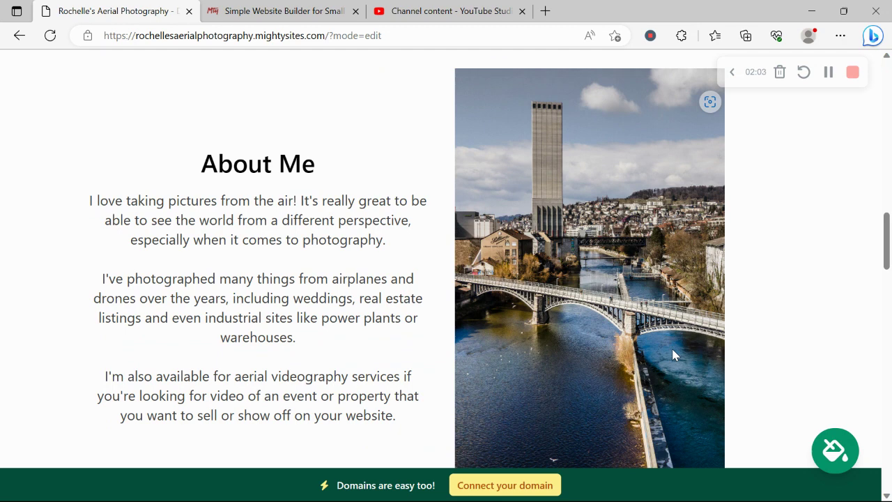
{"action": "scroll", "coordinate": [673, 355], "scroll_direction": "down", "scroll_amount": 1}
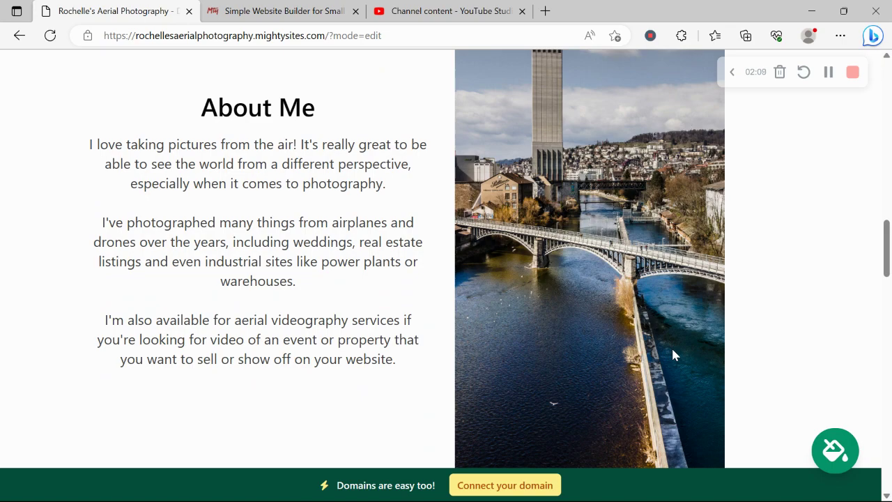
{"action": "scroll", "coordinate": [673, 356], "scroll_direction": "down", "scroll_amount": 5}
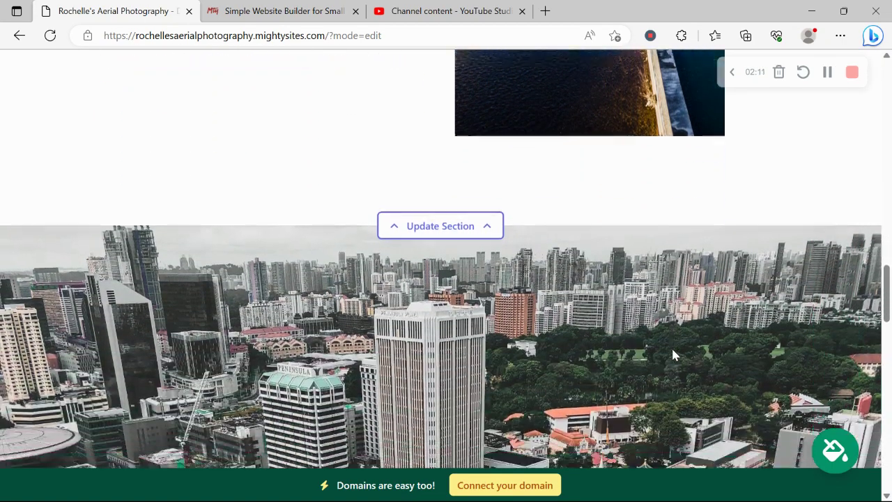
{"action": "scroll", "coordinate": [673, 356], "scroll_direction": "down", "scroll_amount": 3}
{"action": "scroll", "coordinate": [672, 356], "scroll_direction": "down", "scroll_amount": 3}
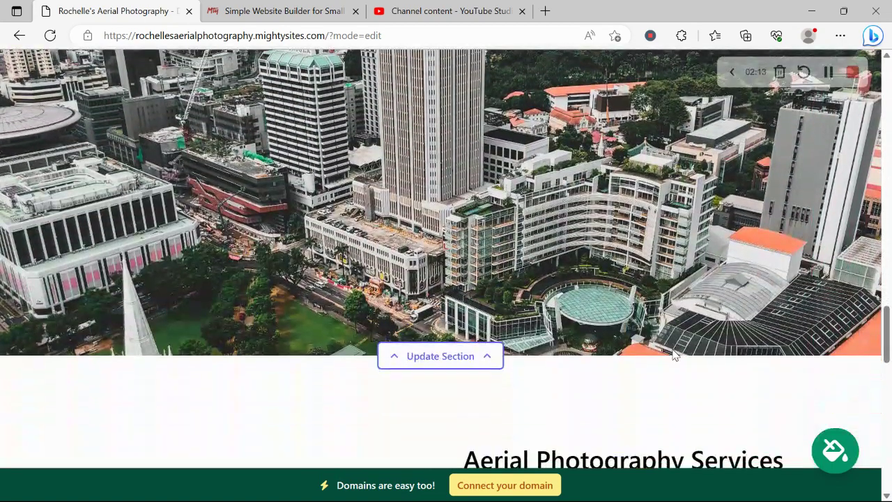
{"action": "scroll", "coordinate": [673, 355], "scroll_direction": "down", "scroll_amount": 1}
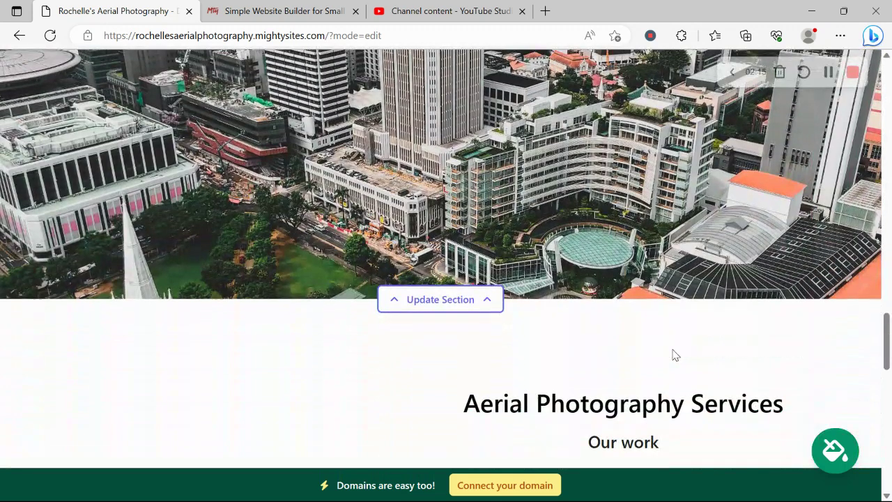
{"action": "scroll", "coordinate": [674, 356], "scroll_direction": "down", "scroll_amount": 5}
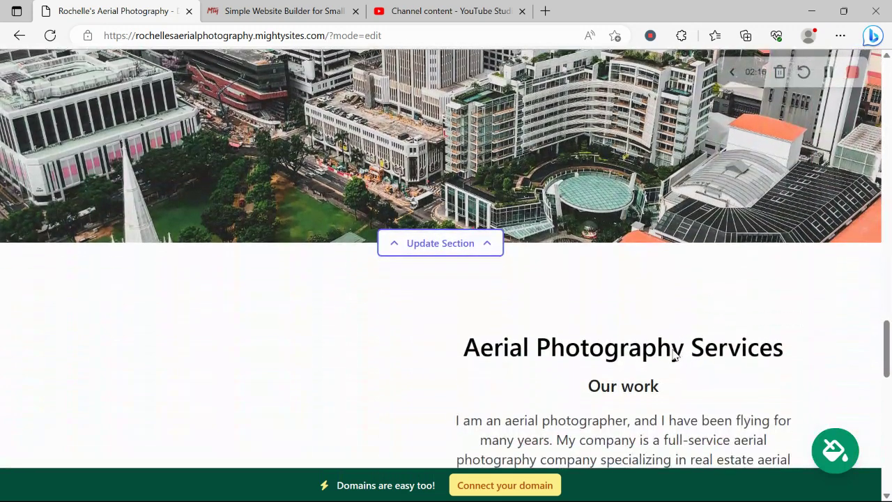
{"action": "scroll", "coordinate": [673, 350], "scroll_direction": "down", "scroll_amount": 1}
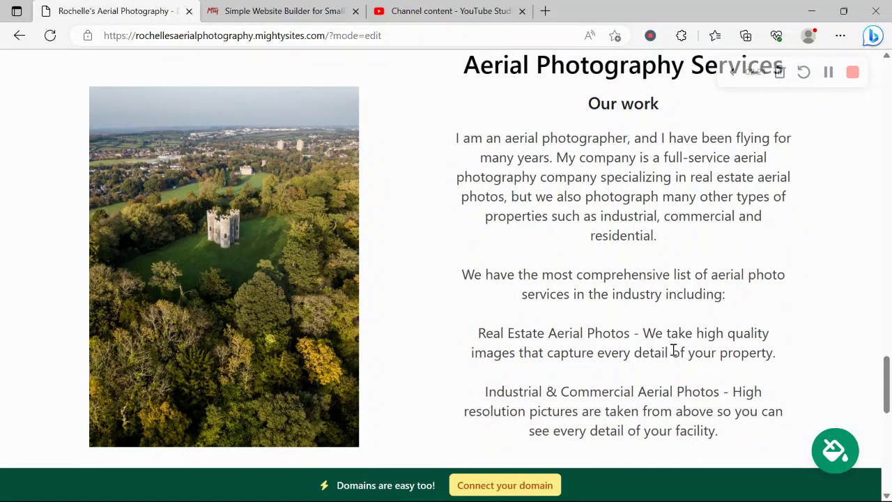
{"action": "scroll", "coordinate": [673, 352], "scroll_direction": "down", "scroll_amount": 6}
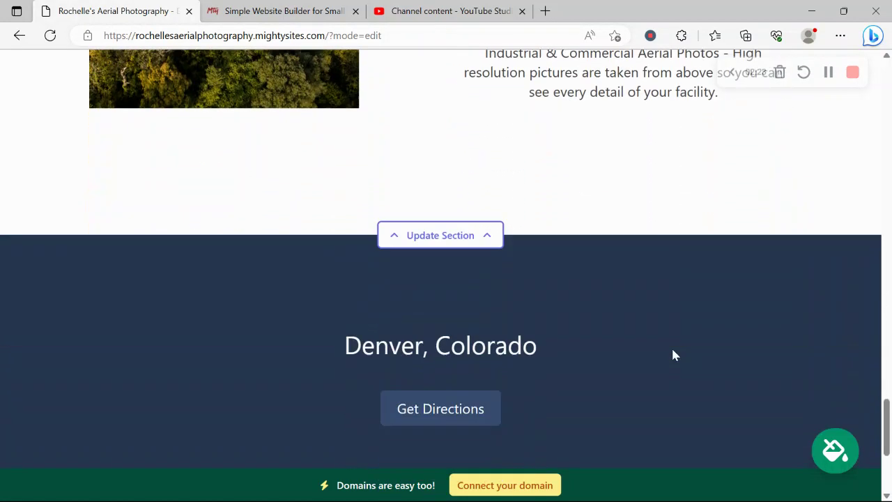
{"action": "scroll", "coordinate": [673, 356], "scroll_direction": "down", "scroll_amount": 2}
{"action": "scroll", "coordinate": [674, 356], "scroll_direction": "up", "scroll_amount": 10}
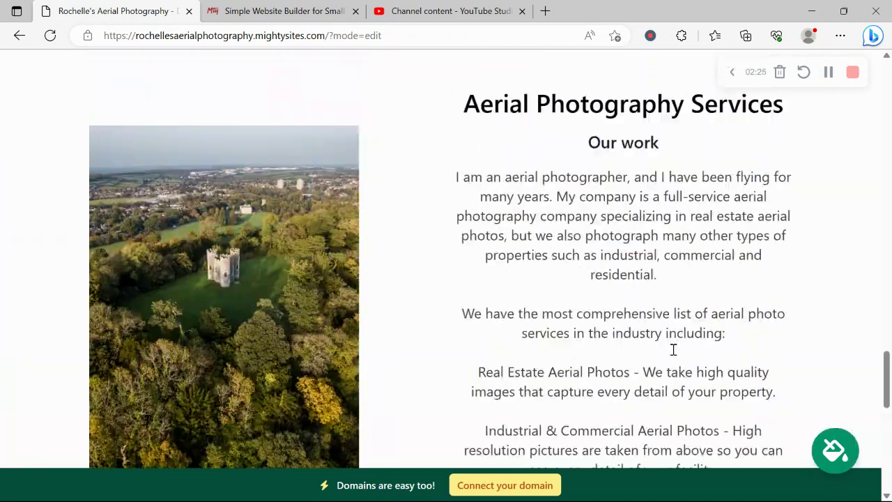
{"action": "scroll", "coordinate": [673, 355], "scroll_direction": "up", "scroll_amount": 15}
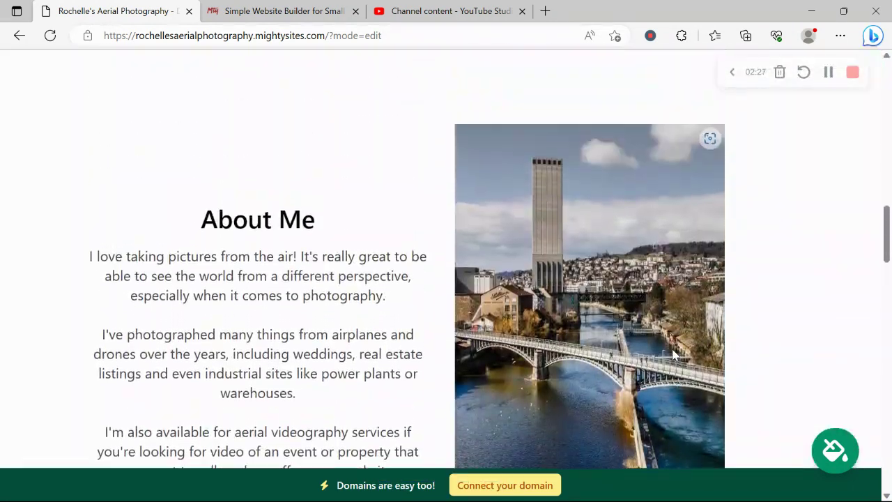
{"action": "scroll", "coordinate": [674, 355], "scroll_direction": "up", "scroll_amount": 13}
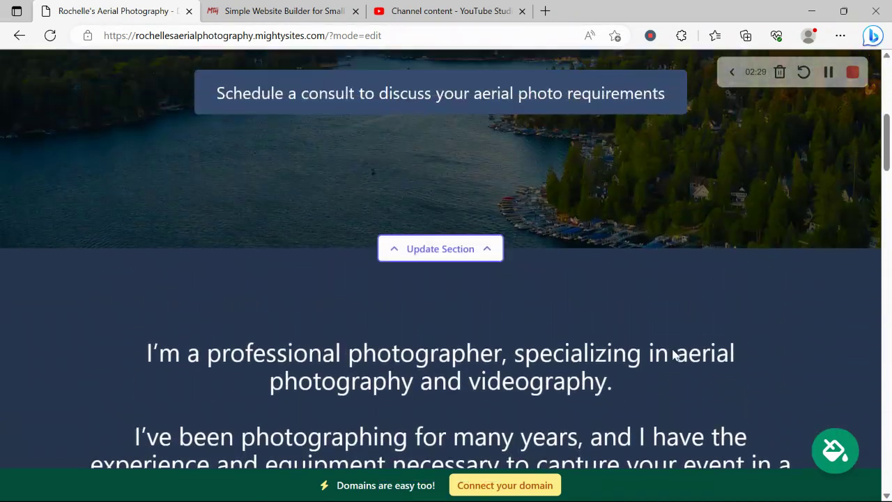
{"action": "scroll", "coordinate": [673, 355], "scroll_direction": "up", "scroll_amount": 4}
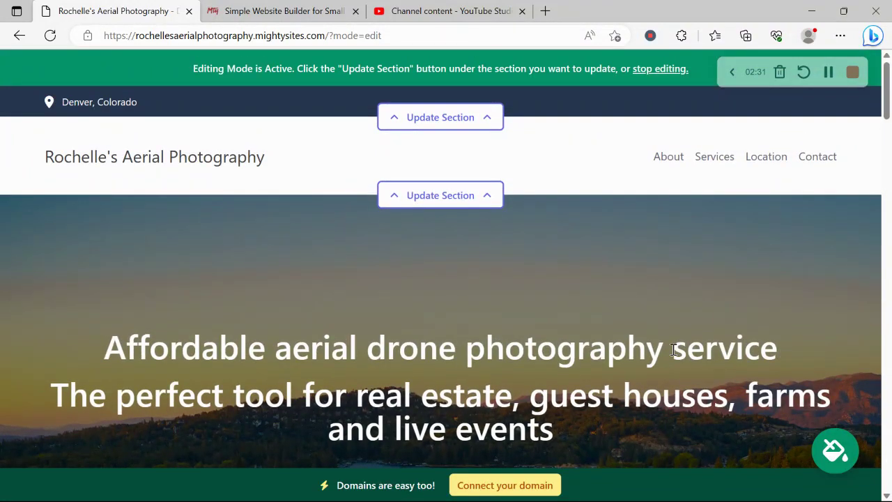
Step: Enter the organization e-mail in the location editor and show it on the site
{"action": "left_click", "coordinate": [488, 127]}
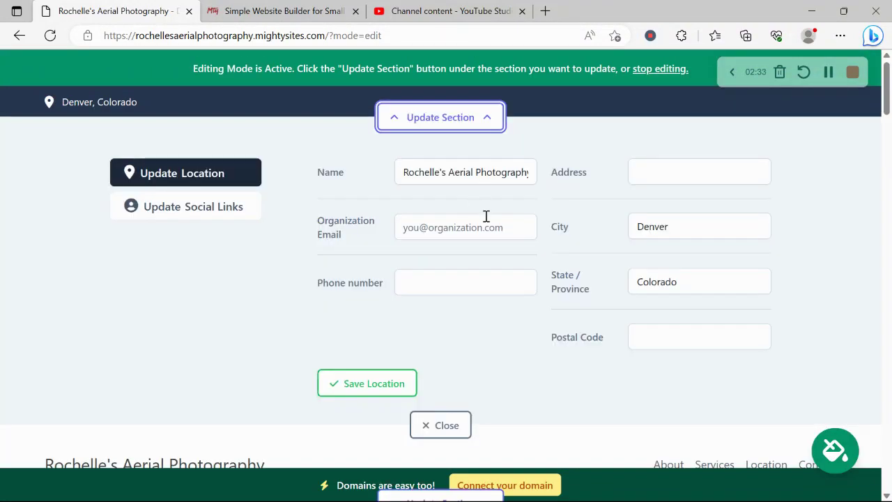
{"action": "left_click", "coordinate": [490, 220]}
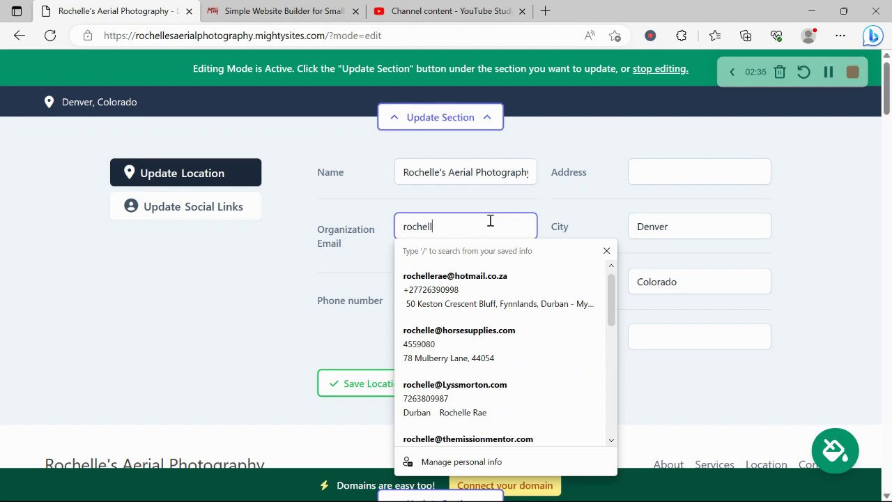
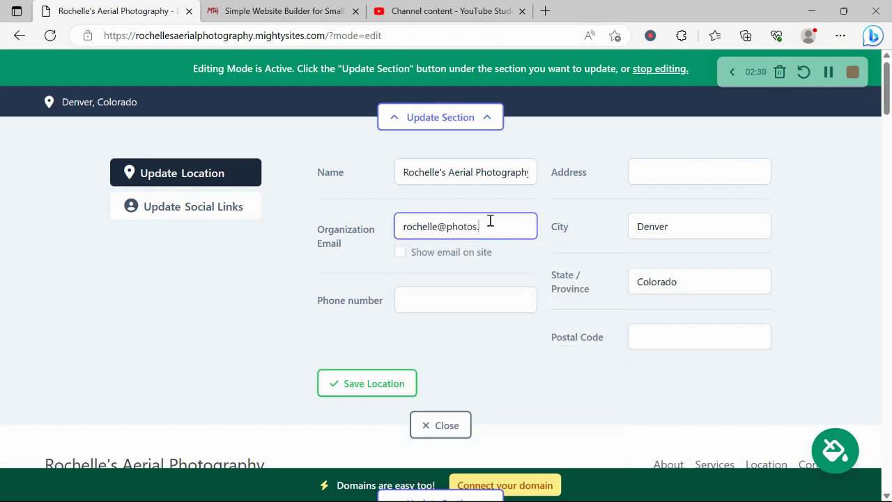
{"action": "left_click", "coordinate": [400, 252]}
{"action": "left_click_drag", "start_coordinate": [750, 66], "coordinate": [718, 424]}
Step: Add the phone number, fill the street address from a saved address, and save the location
{"action": "left_click", "coordinate": [437, 306]}
{"action": "type", "text": "456"}
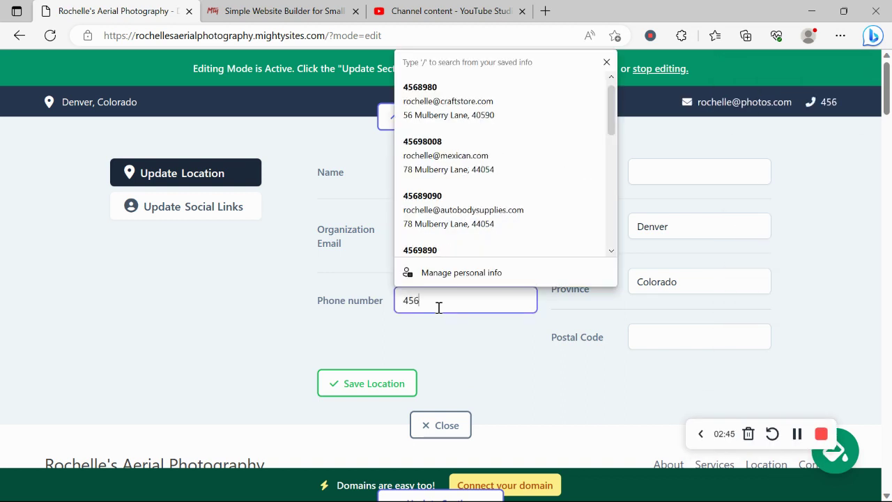
{"action": "type", "text": "-89090"}
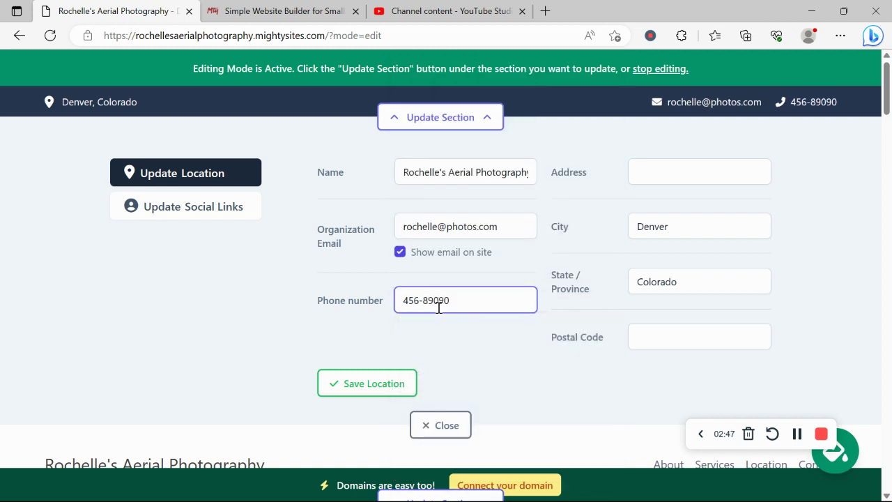
{"action": "left_click", "coordinate": [680, 163]}
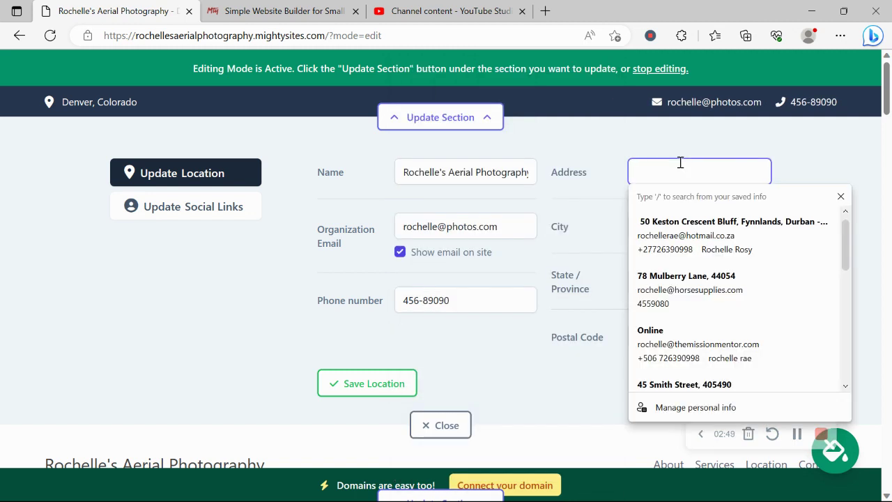
{"action": "left_click", "coordinate": [693, 277]}
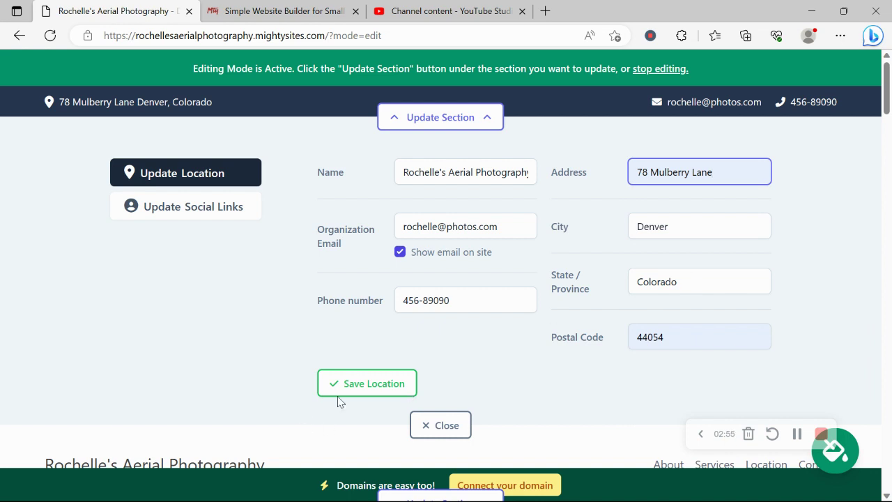
{"action": "left_click", "coordinate": [394, 380]}
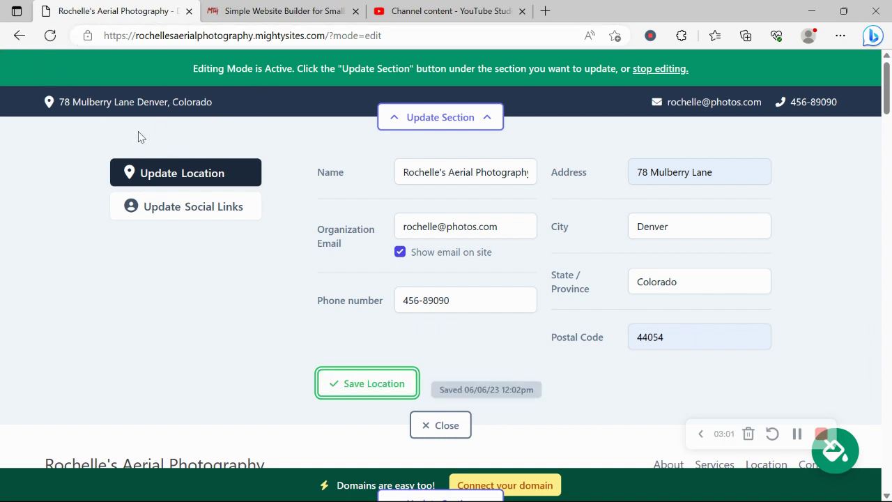
Step: Enter the Instagram handle under social links and save them
{"action": "left_click", "coordinate": [206, 217]}
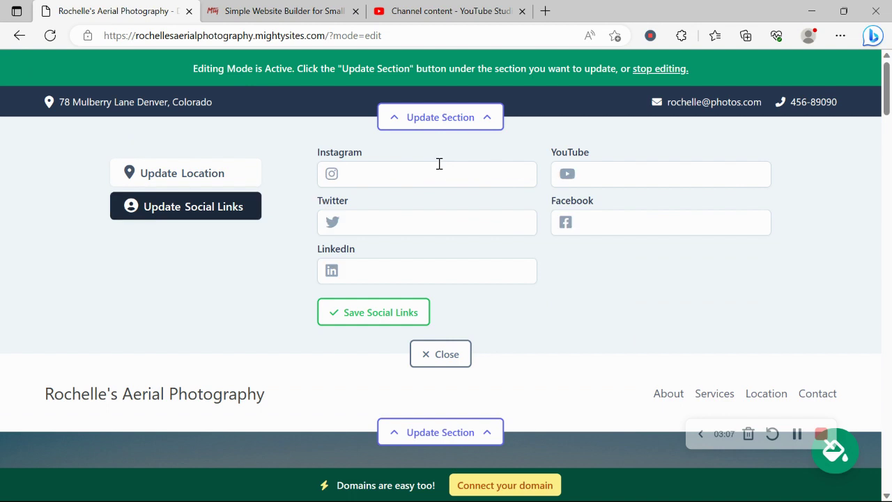
{"action": "left_click", "coordinate": [439, 163]}
{"action": "type", "text": "mightysites"}
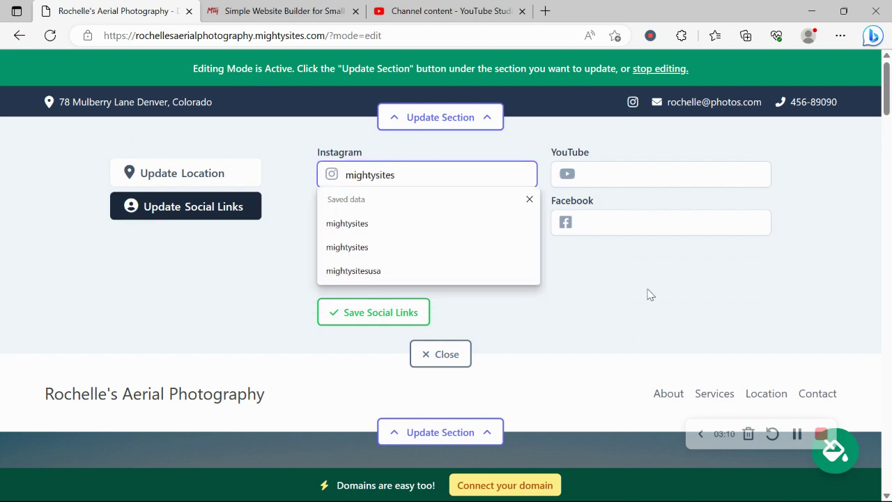
{"action": "key", "text": "Return"}
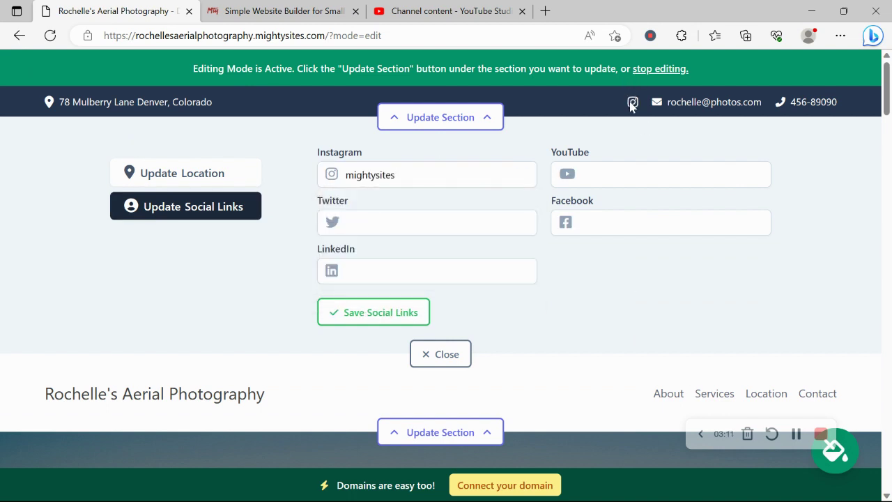
{"action": "left_click", "coordinate": [389, 330]}
{"action": "left_click", "coordinate": [441, 354]}
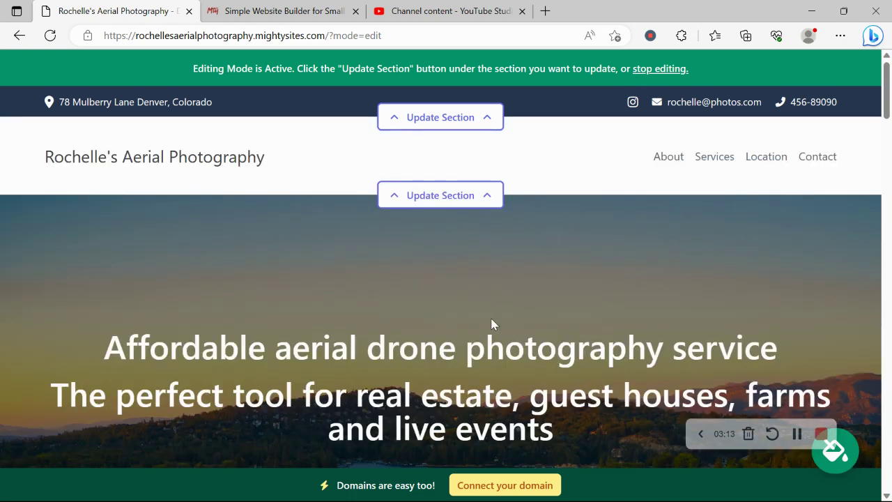
Step: Upload the Mighty Sites logo image from Pictures and save it as the site logo
{"action": "left_click", "coordinate": [409, 198]}
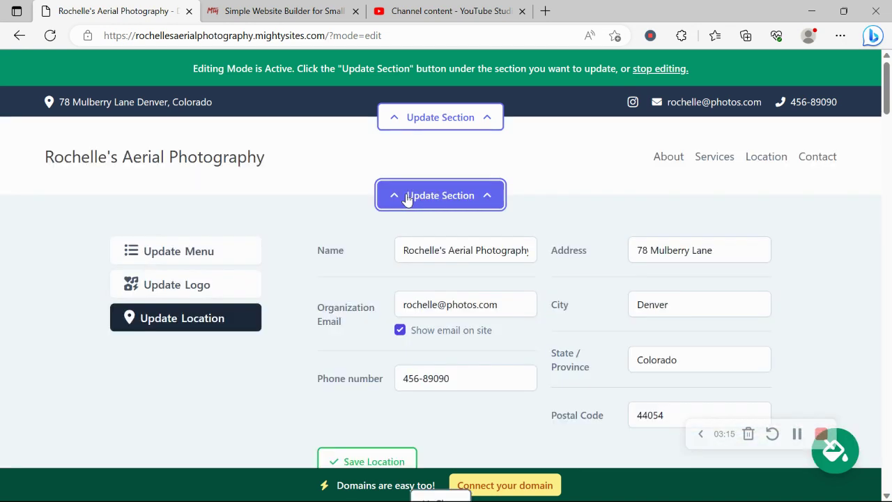
{"action": "left_click", "coordinate": [183, 290]}
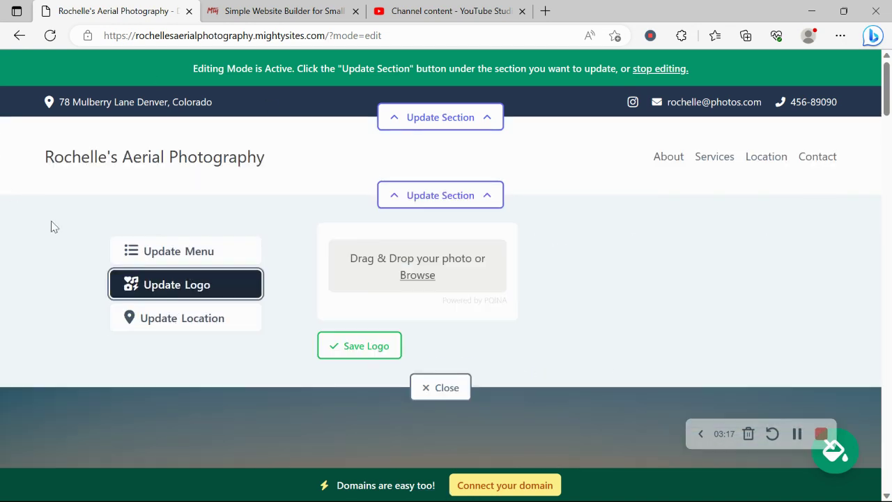
{"action": "left_click", "coordinate": [422, 275]}
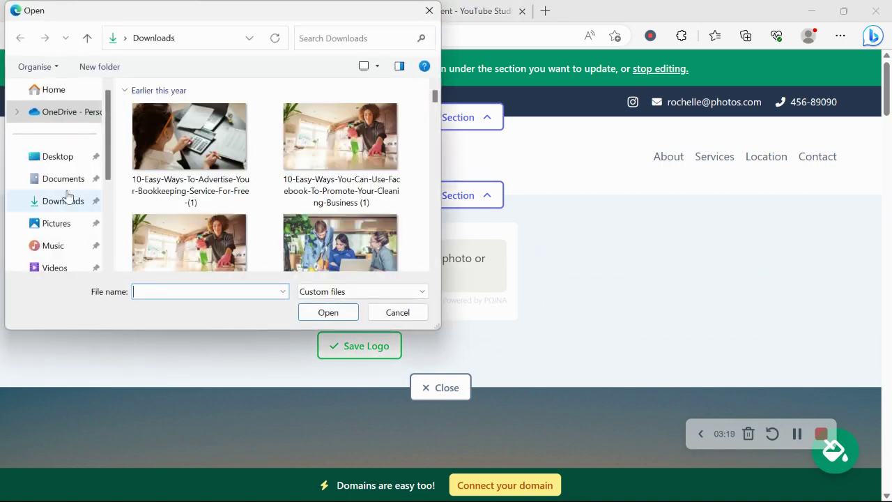
{"action": "left_click", "coordinate": [62, 222]}
{"action": "scroll", "coordinate": [251, 194], "scroll_direction": "down", "scroll_amount": 5}
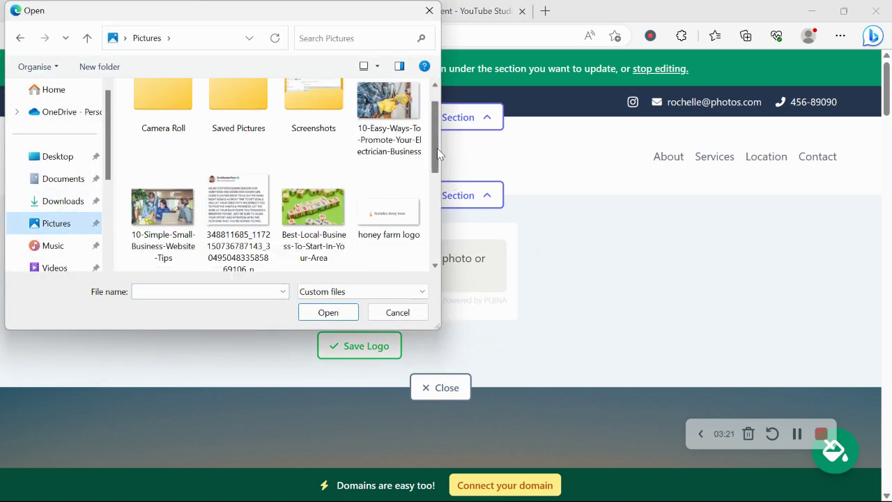
{"action": "double_click", "coordinate": [243, 143]}
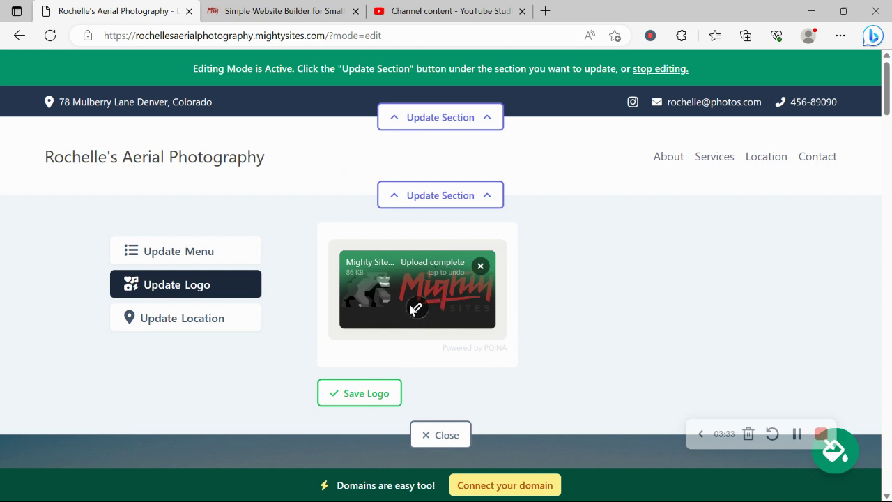
{"action": "left_click", "coordinate": [362, 397]}
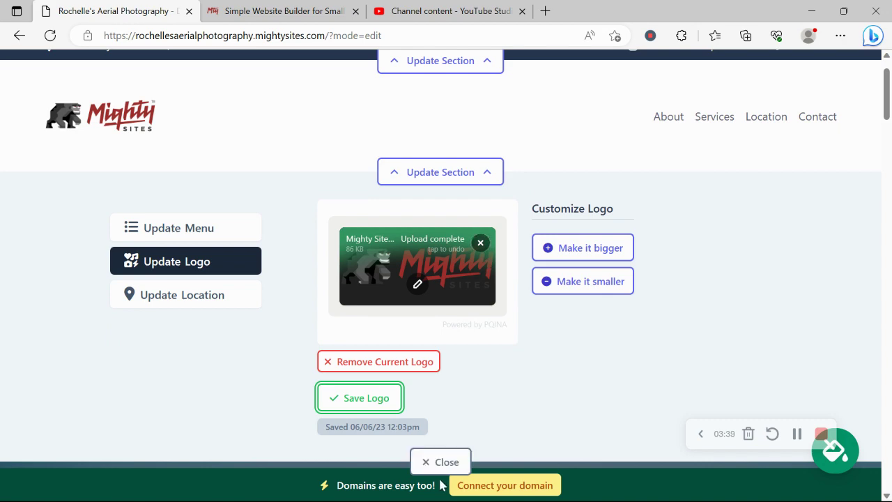
{"action": "left_click", "coordinate": [442, 461]}
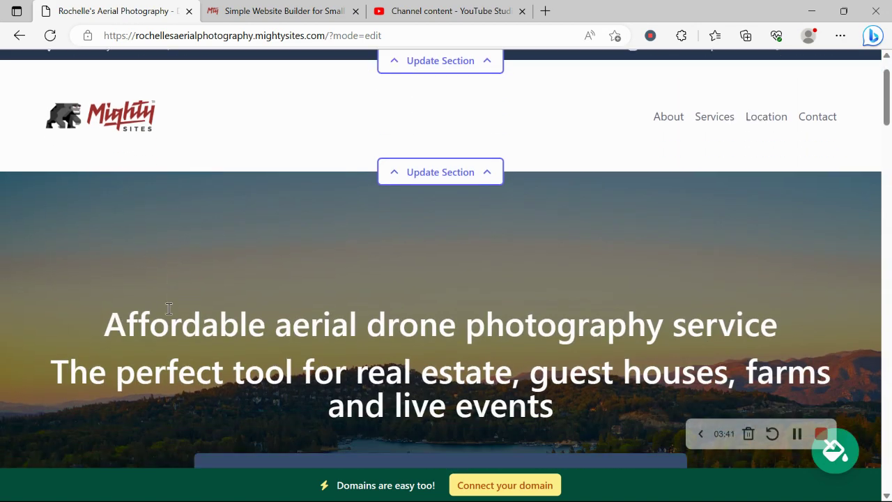
{"action": "scroll", "coordinate": [168, 314], "scroll_direction": "down", "scroll_amount": 3}
{"action": "scroll", "coordinate": [168, 314], "scroll_direction": "down", "scroll_amount": 4}
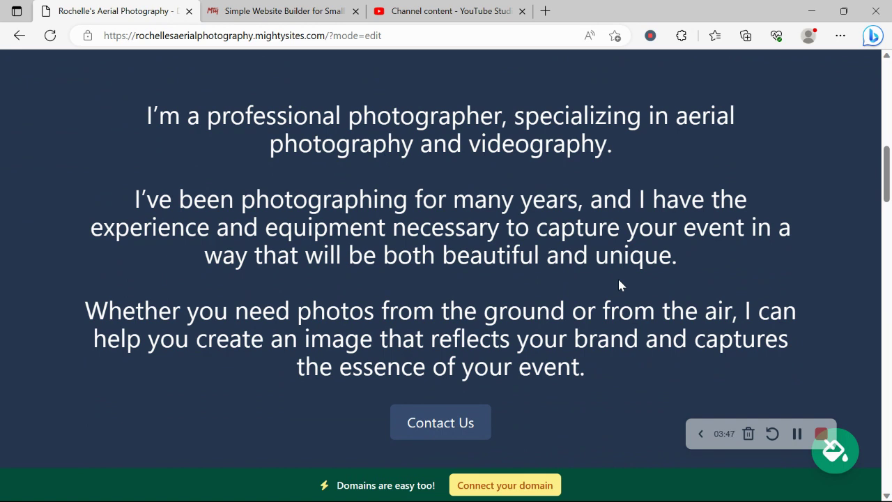
Step: Apply and save the light blue theme from the last page of colour swatches
{"action": "left_click", "coordinate": [837, 452]}
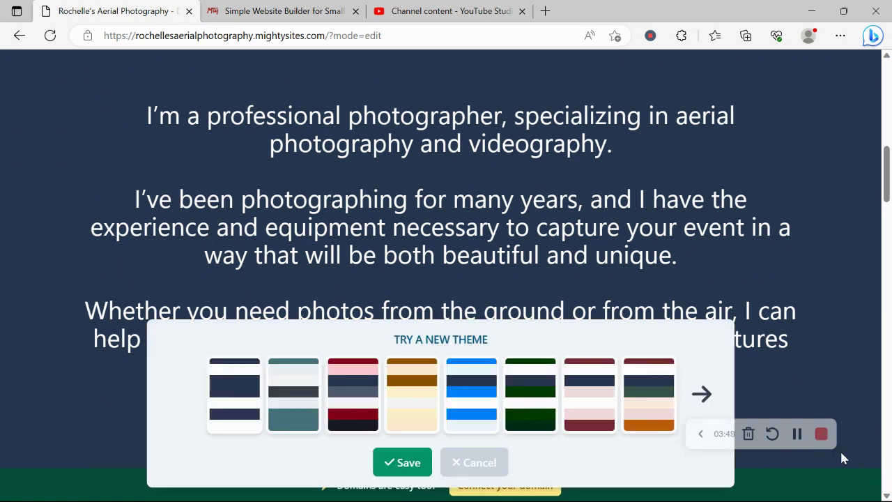
{"action": "left_click", "coordinate": [702, 395]}
{"action": "left_click", "coordinate": [702, 395]}
{"action": "left_click", "coordinate": [702, 394]}
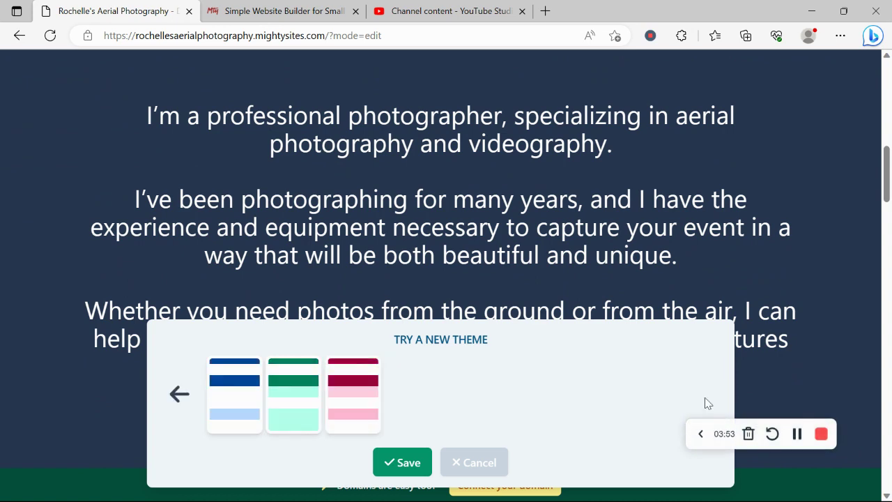
{"action": "left_click", "coordinate": [253, 393]}
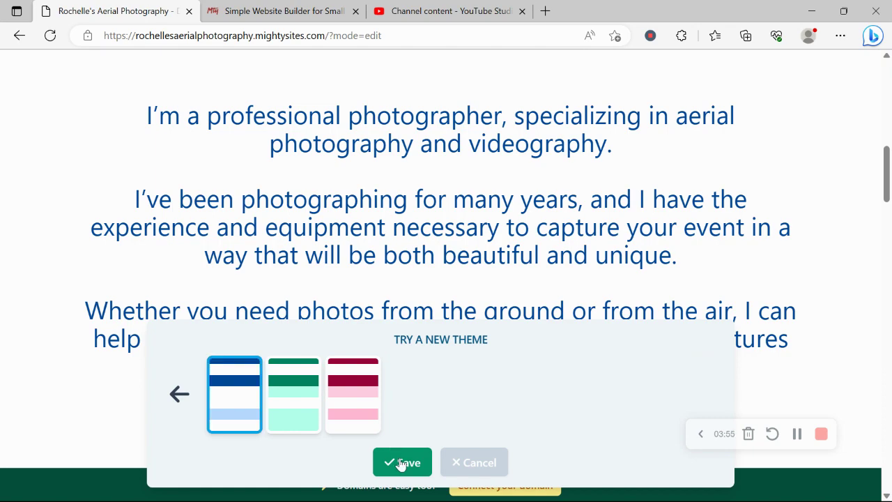
{"action": "left_click", "coordinate": [403, 463]}
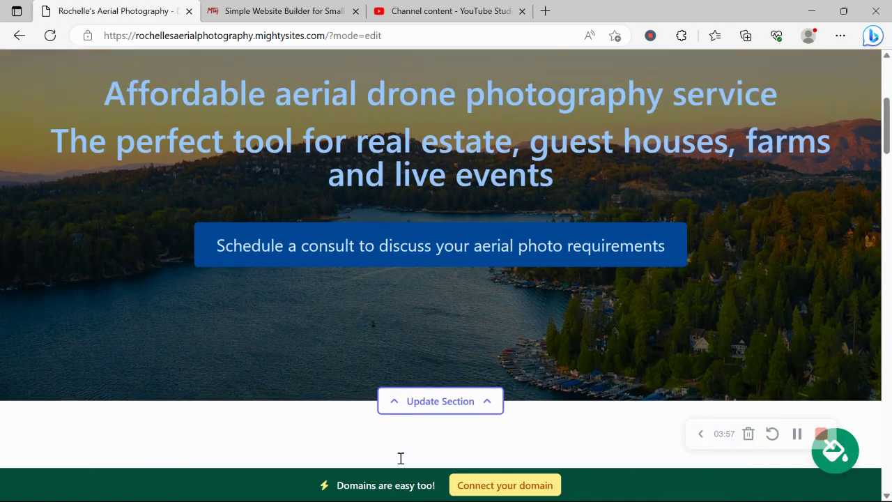
Step: Browse 'Aerial Photographer' library images for the hero background, then bring up the hero's text fields
{"action": "scroll", "coordinate": [401, 464], "scroll_direction": "down", "scroll_amount": 5}
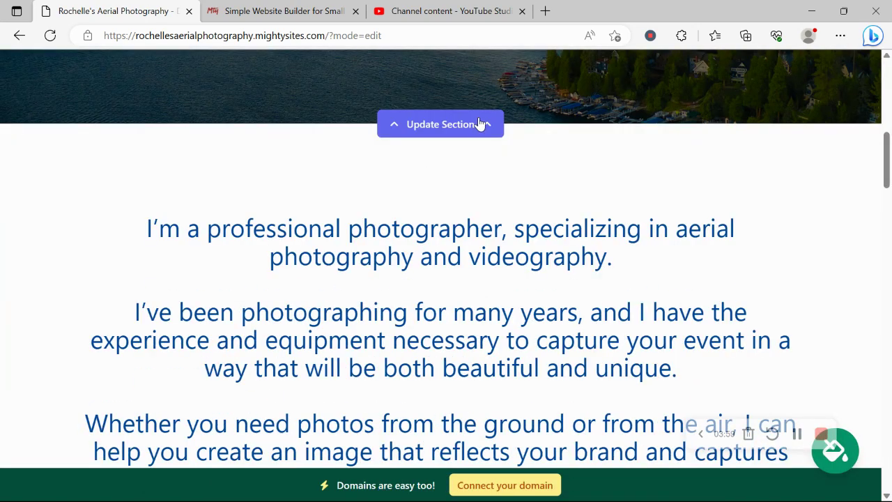
{"action": "left_click", "coordinate": [470, 119]}
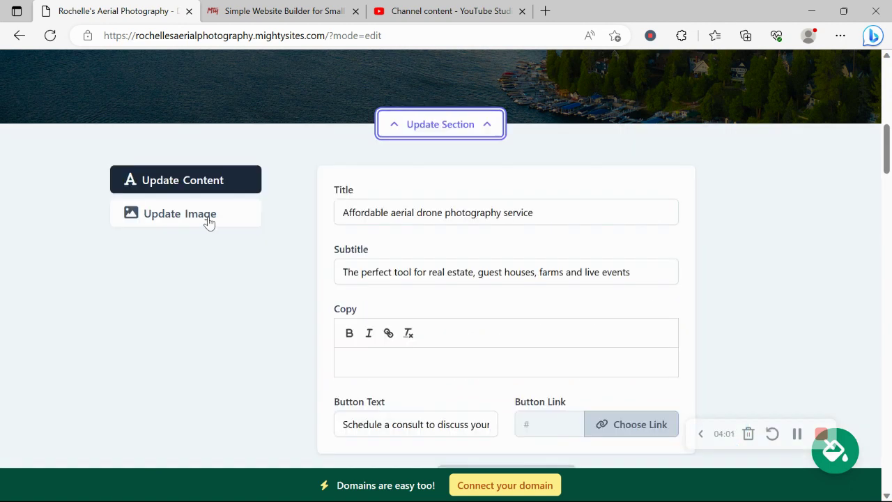
{"action": "left_click", "coordinate": [210, 220]}
{"action": "scroll", "coordinate": [209, 219], "scroll_direction": "up", "scroll_amount": 1}
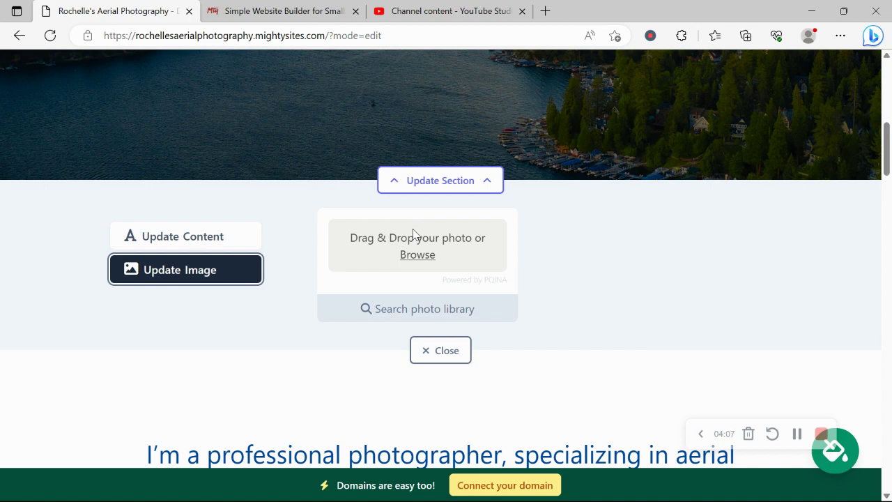
{"action": "left_click", "coordinate": [458, 318]}
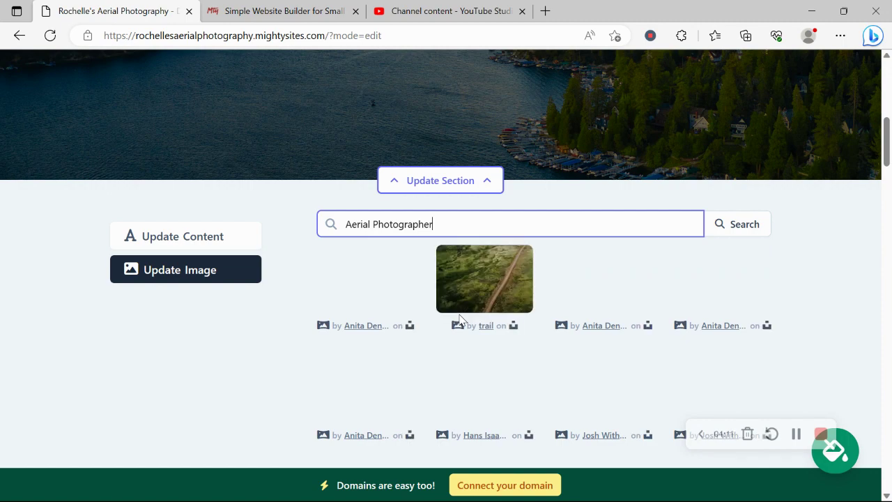
{"action": "left_click", "coordinate": [269, 376]}
{"action": "scroll", "coordinate": [269, 376], "scroll_direction": "down", "scroll_amount": 2}
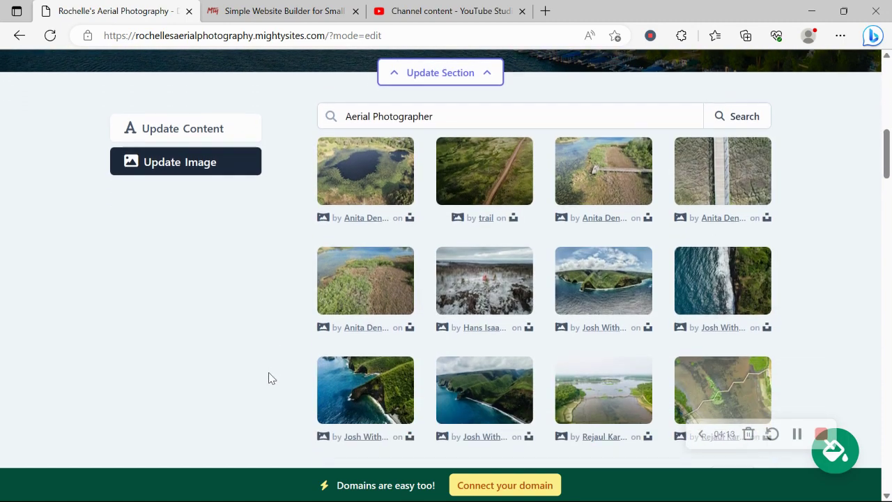
{"action": "scroll", "coordinate": [269, 376], "scroll_direction": "up", "scroll_amount": 2}
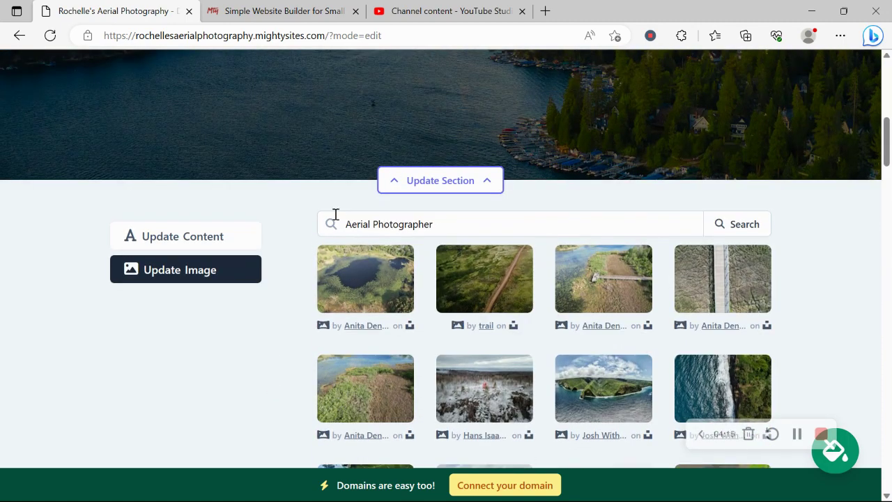
{"action": "left_click", "coordinate": [186, 237]}
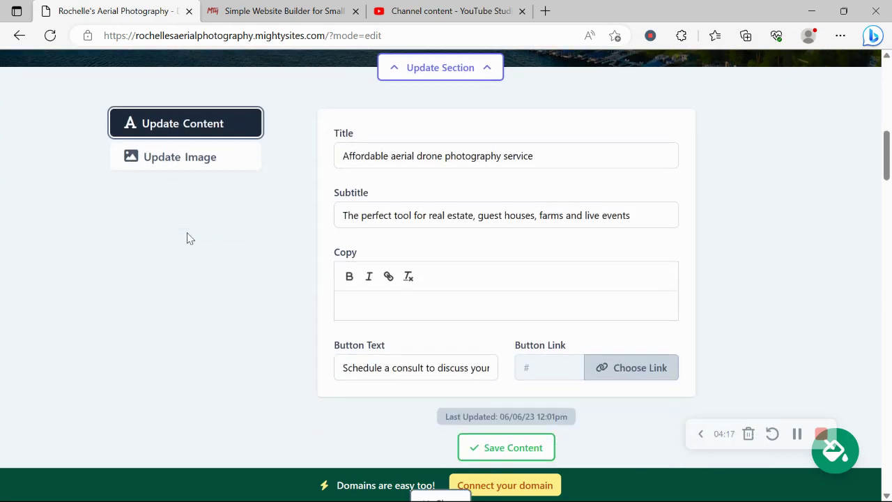
Step: Trim the hero button text to 'Schedule a consult', keep its existing link, and close the editor
{"action": "left_click_drag", "start_coordinate": [435, 305], "coordinate": [600, 309]}
{"action": "key", "text": "BackSpace"}
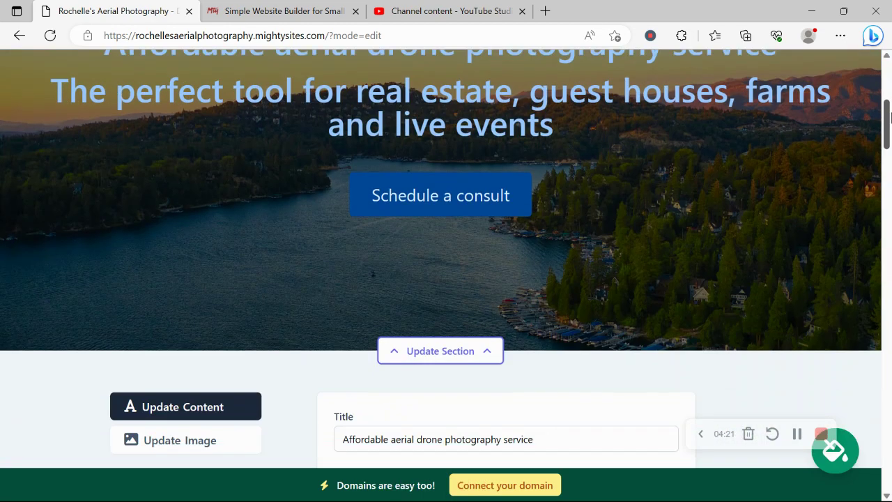
{"action": "scroll", "coordinate": [614, 188], "scroll_direction": "down", "scroll_amount": 5}
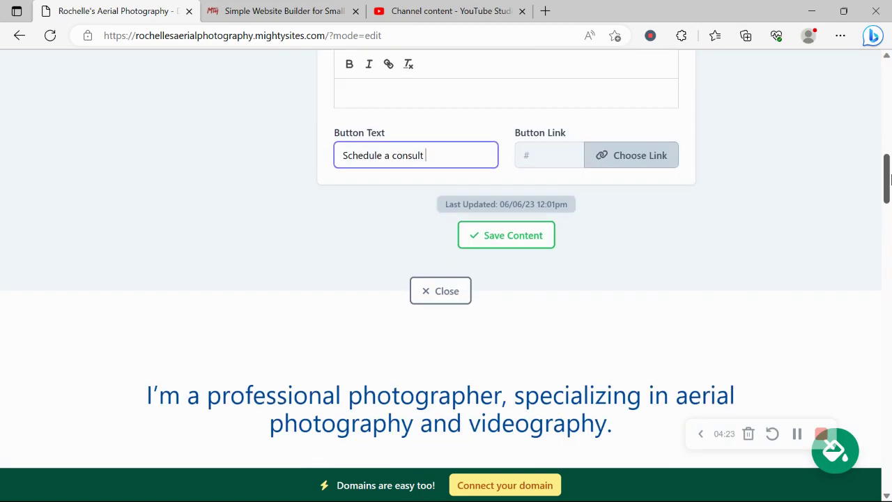
{"action": "left_click", "coordinate": [648, 166]}
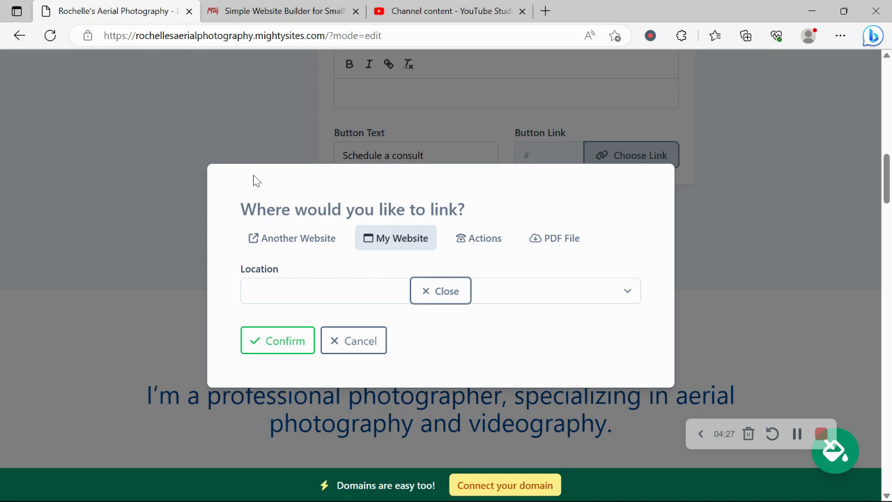
{"action": "left_click", "coordinate": [483, 238]}
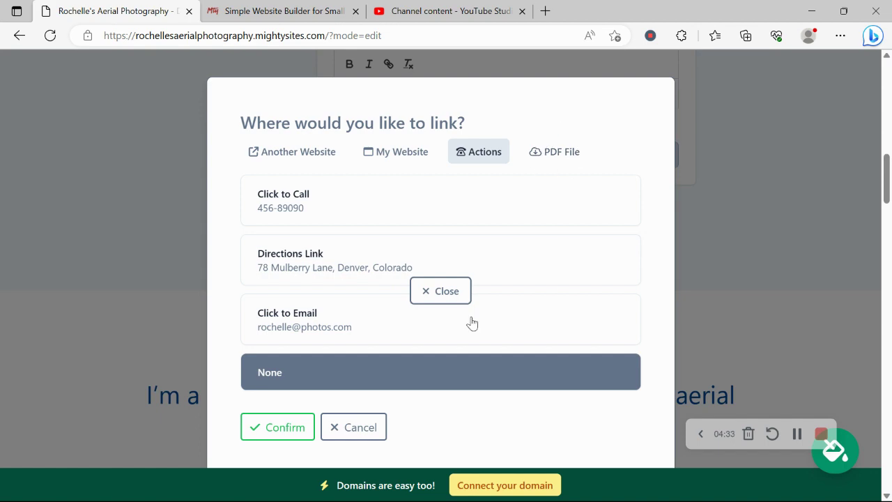
{"action": "left_click", "coordinate": [360, 427]}
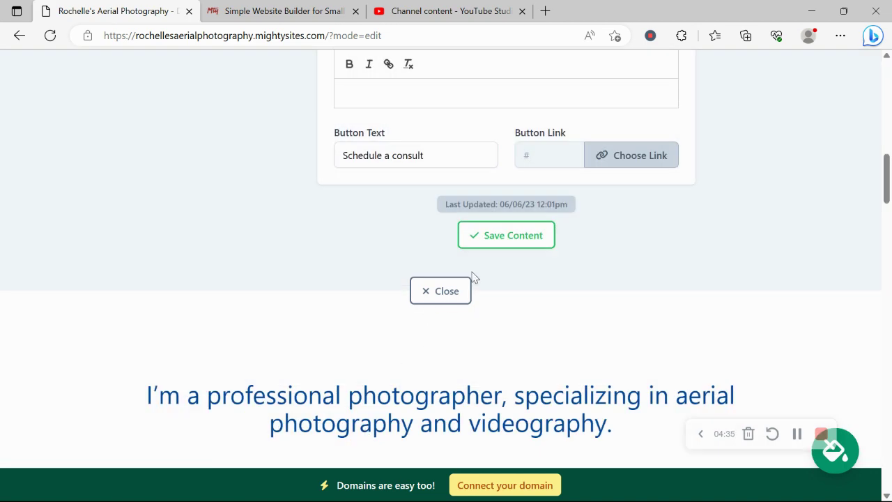
{"action": "left_click", "coordinate": [433, 299]}
Step: Scroll down to the location section, open its editor, and review the weekly opening hours
{"action": "scroll", "coordinate": [432, 298], "scroll_direction": "down", "scroll_amount": 3}
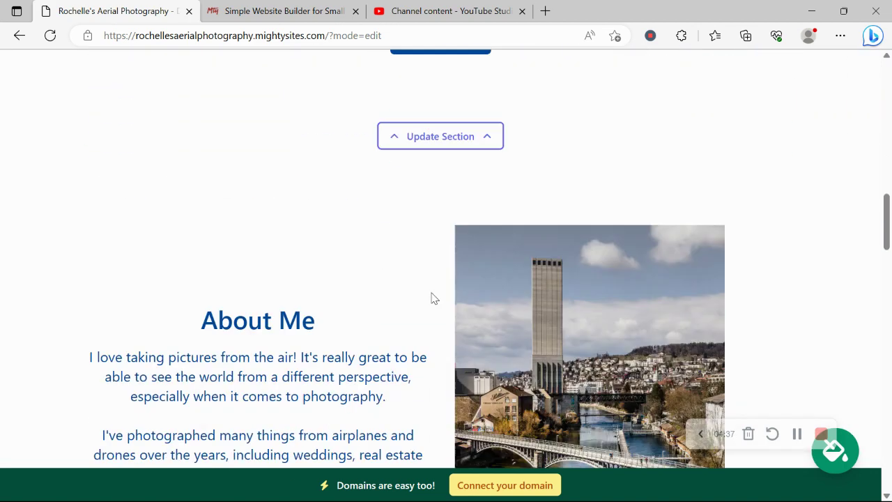
{"action": "scroll", "coordinate": [432, 298], "scroll_direction": "down", "scroll_amount": 10}
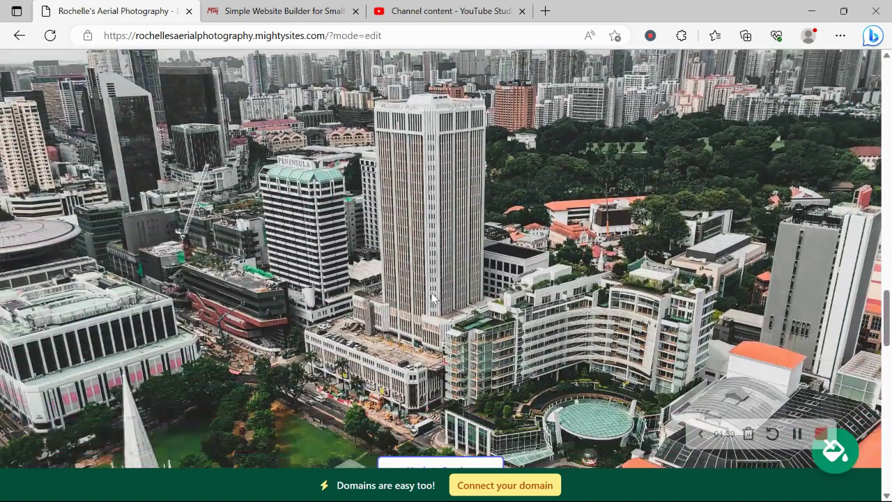
{"action": "scroll", "coordinate": [432, 298], "scroll_direction": "down", "scroll_amount": 10}
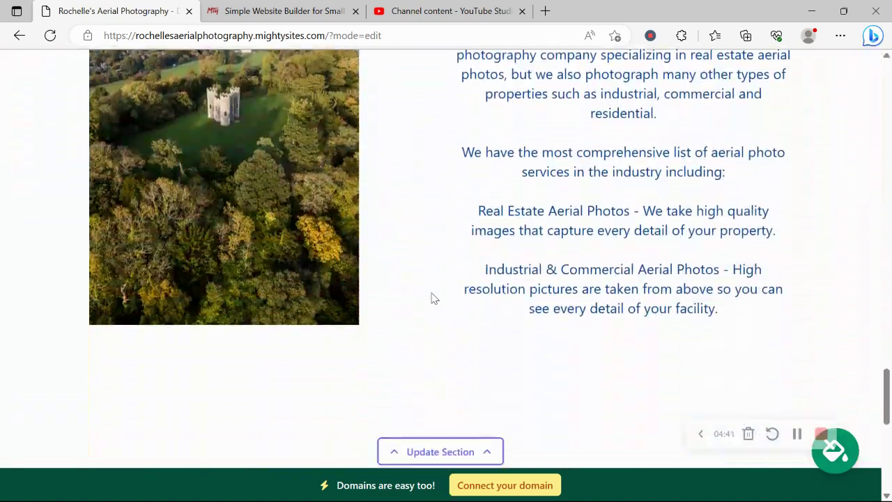
{"action": "scroll", "coordinate": [432, 298], "scroll_direction": "down", "scroll_amount": 6}
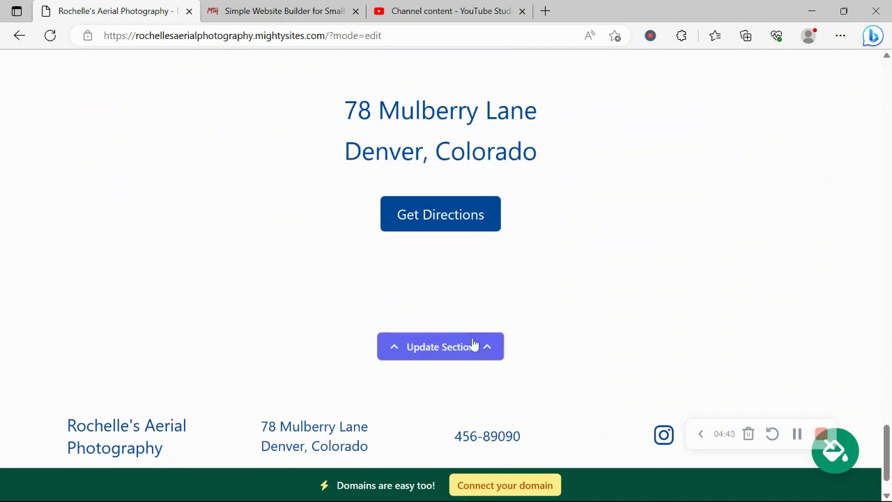
{"action": "left_click", "coordinate": [472, 344]}
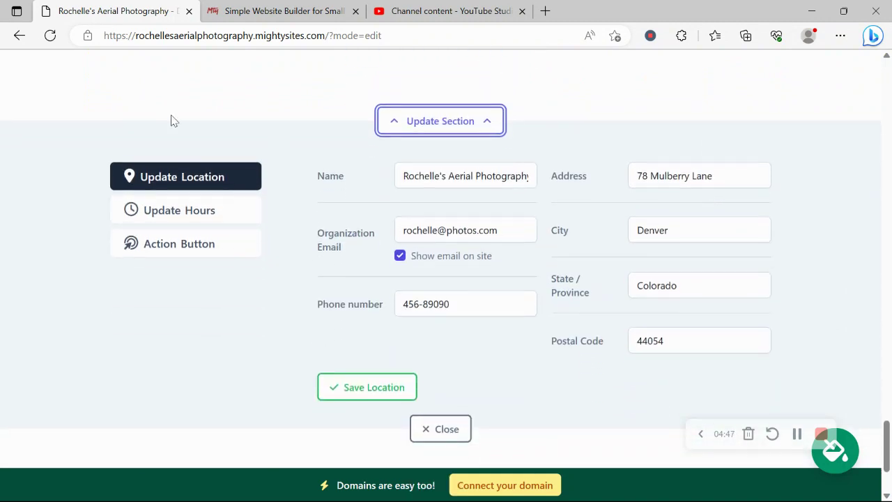
{"action": "left_click", "coordinate": [171, 218]}
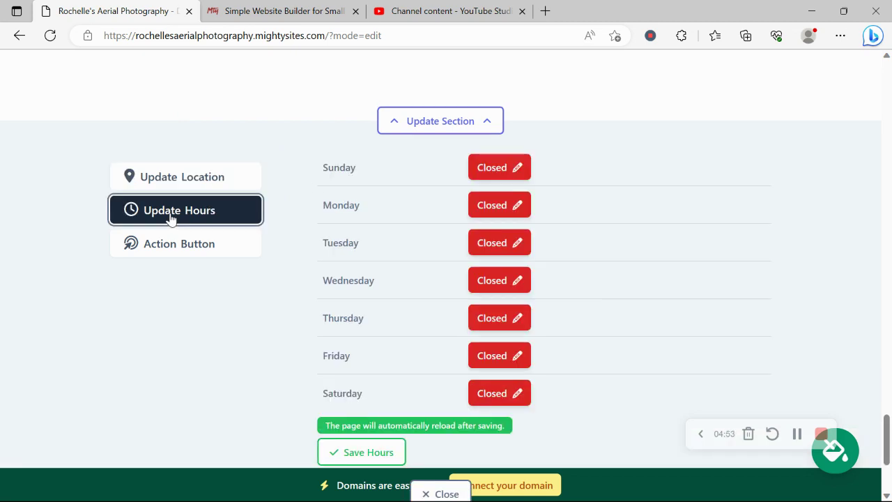
{"action": "scroll", "coordinate": [171, 218], "scroll_direction": "down", "scroll_amount": 2}
{"action": "scroll", "coordinate": [171, 219], "scroll_direction": "up", "scroll_amount": 8}
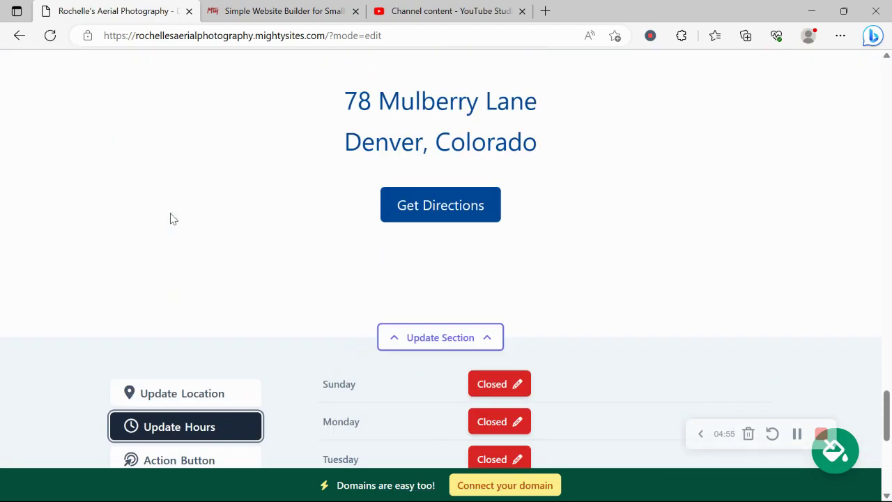
{"action": "scroll", "coordinate": [170, 219], "scroll_direction": "up", "scroll_amount": 5}
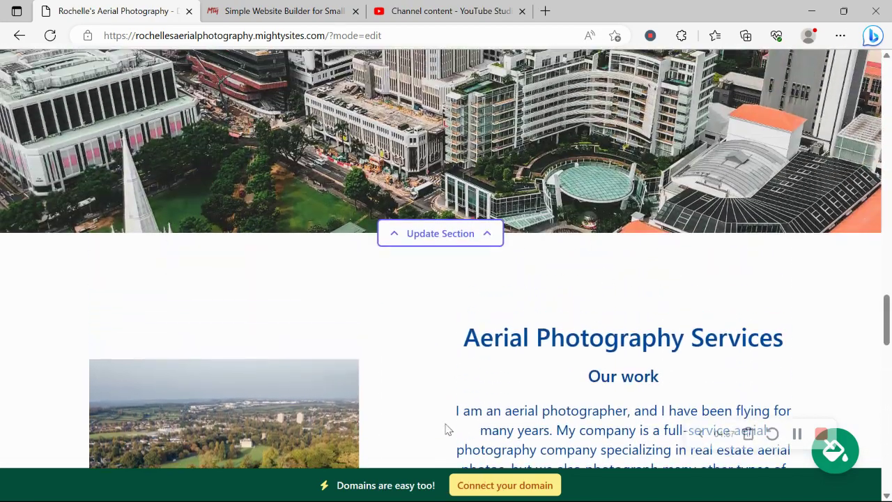
Step: Check the custom-domain connection options, then return to the dashboard and open the live site in a new tab
{"action": "left_click", "coordinate": [501, 484]}
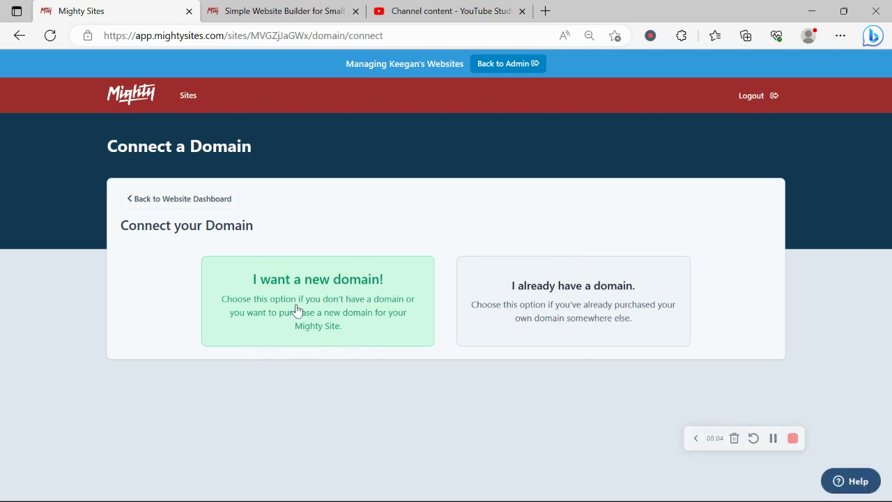
{"action": "left_click", "coordinate": [195, 202]}
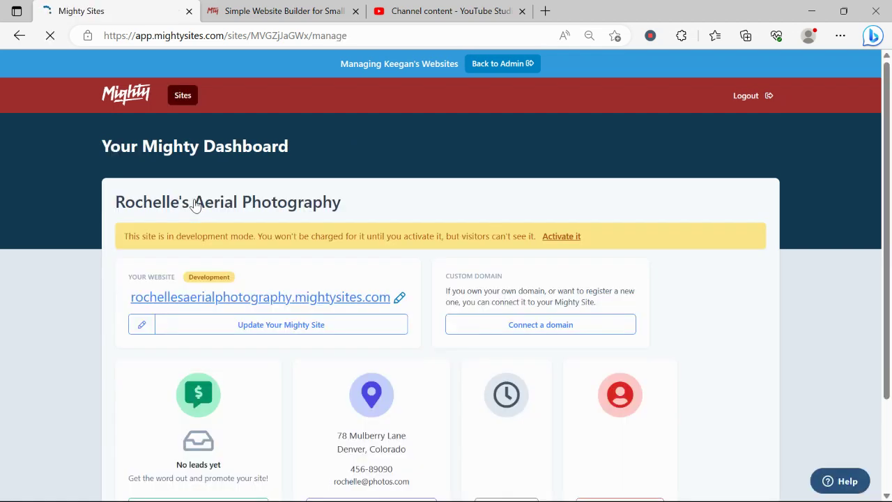
{"action": "left_click", "coordinate": [286, 298]}
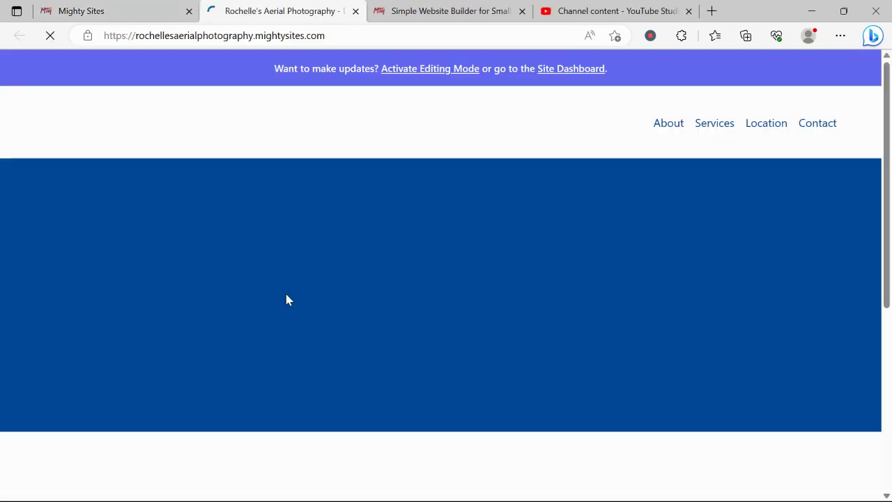
Step: Scroll down the live site to review the drone hero, consult button and About paragraphs
{"action": "scroll", "coordinate": [286, 294], "scroll_direction": "down", "scroll_amount": 2}
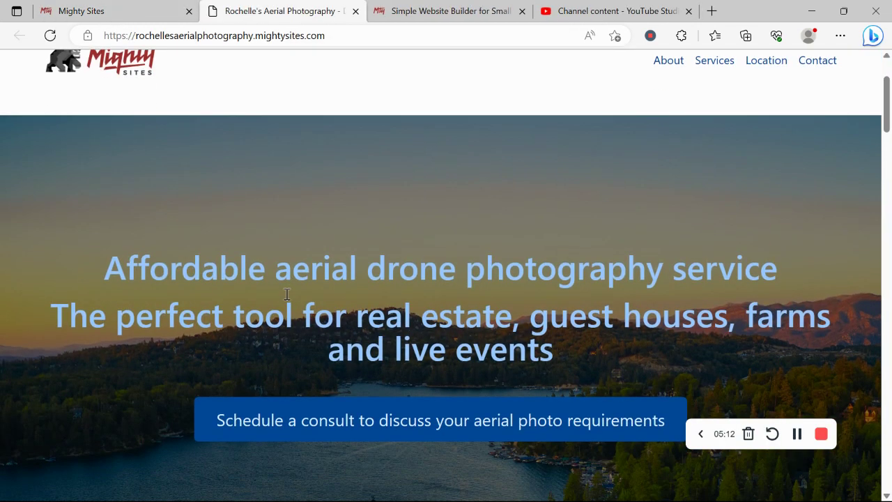
{"action": "scroll", "coordinate": [286, 293], "scroll_direction": "up", "scroll_amount": 2}
{"action": "scroll", "coordinate": [286, 294], "scroll_direction": "down", "scroll_amount": 4}
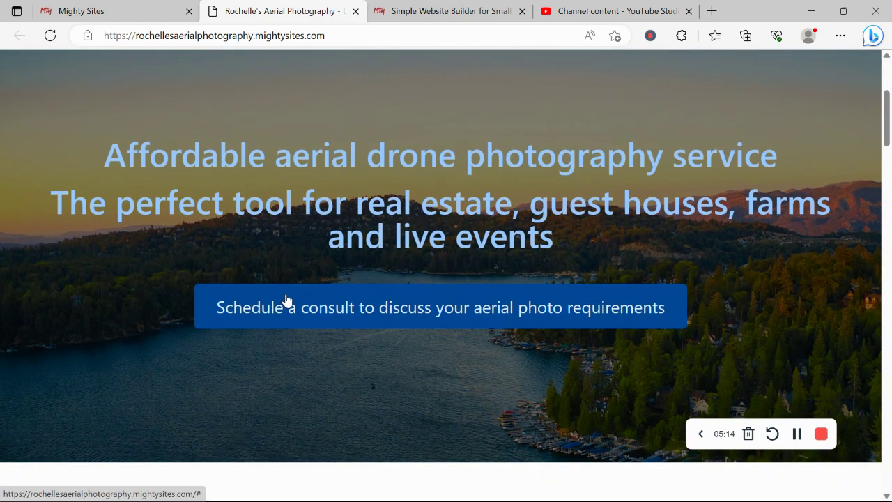
{"action": "scroll", "coordinate": [286, 299], "scroll_direction": "down", "scroll_amount": 5}
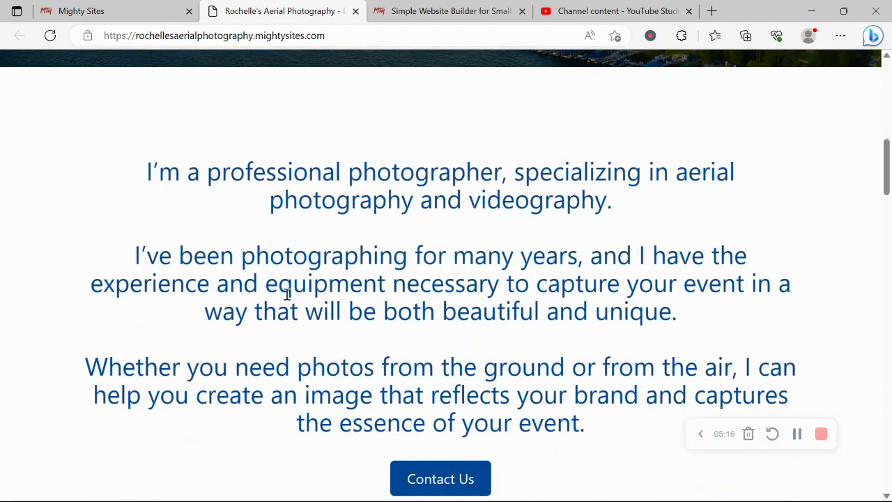
{"action": "scroll", "coordinate": [287, 294], "scroll_direction": "down", "scroll_amount": 2}
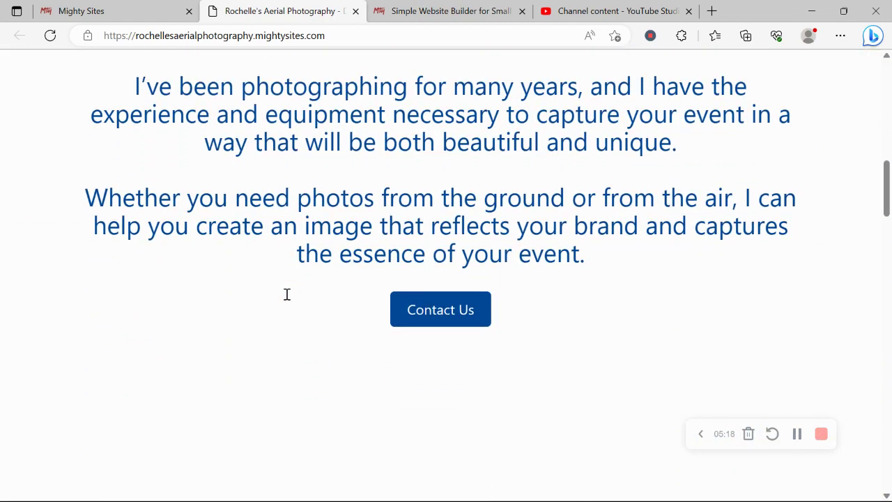
{"action": "scroll", "coordinate": [287, 295], "scroll_direction": "down", "scroll_amount": 2}
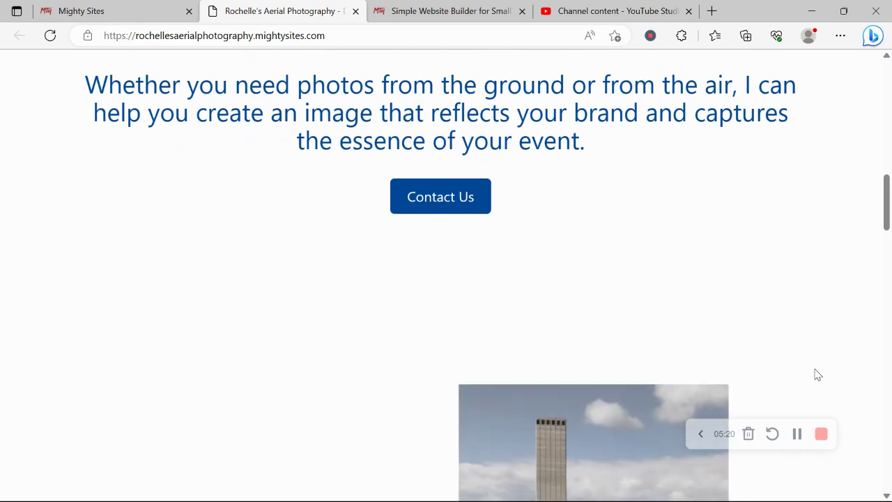